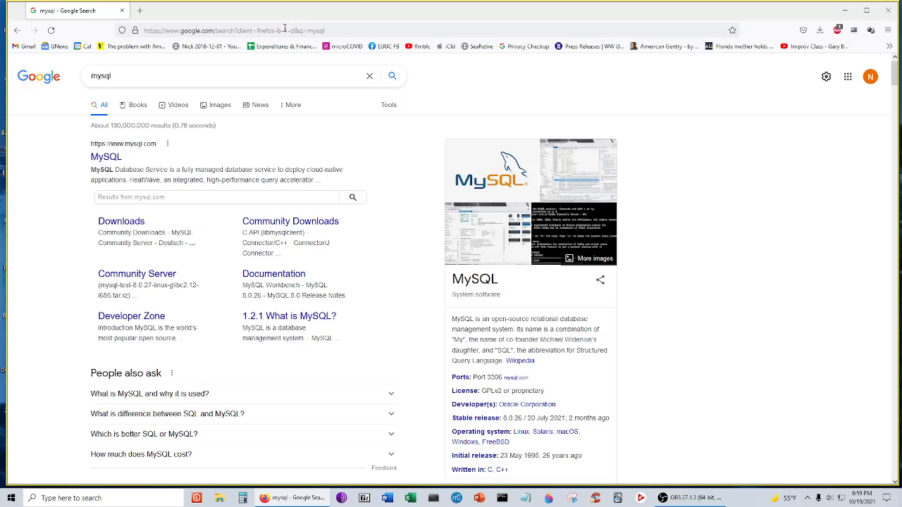
- Open the Downloads sitelink under the mysql.com result in the Google results for 'mysql'
click(130, 226)
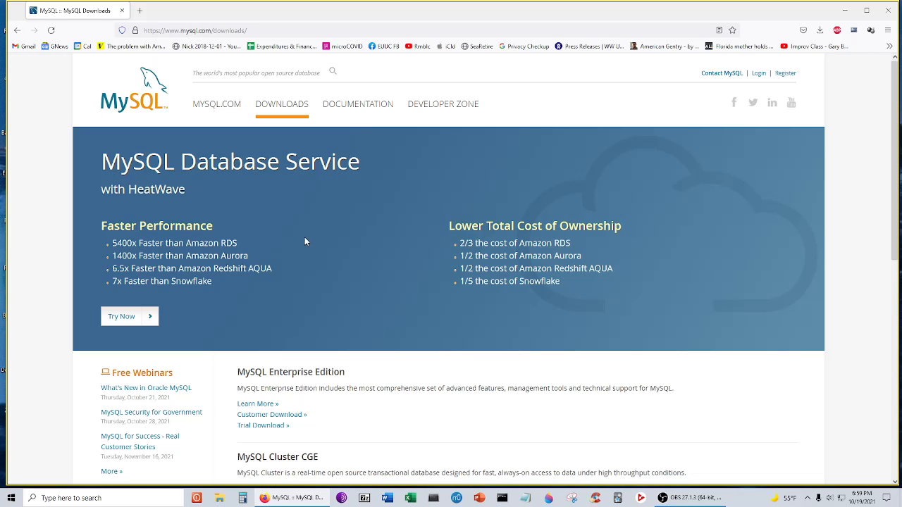
- Browse the mysql.com Downloads page, then open MySQL Community (GPL) Downloads
scroll(304, 240, down, 1)
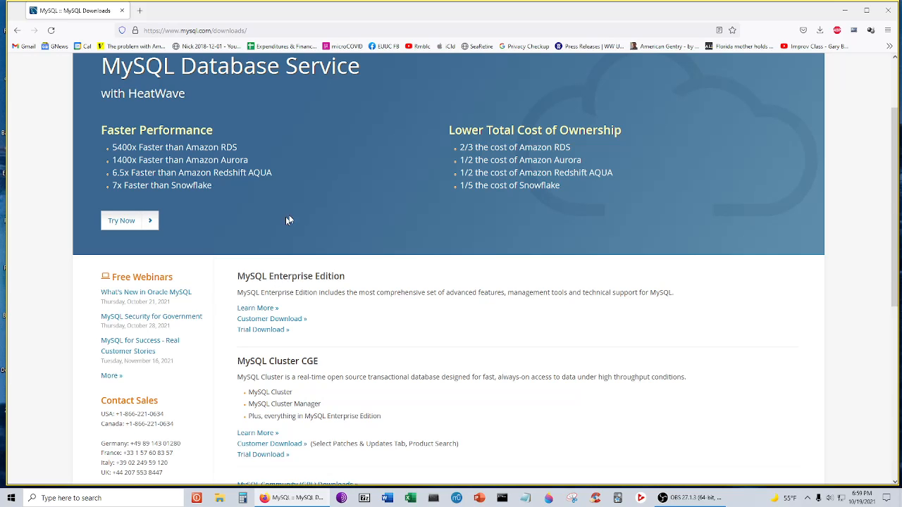
scroll(321, 205, down, 1)
scroll(327, 204, down, 1)
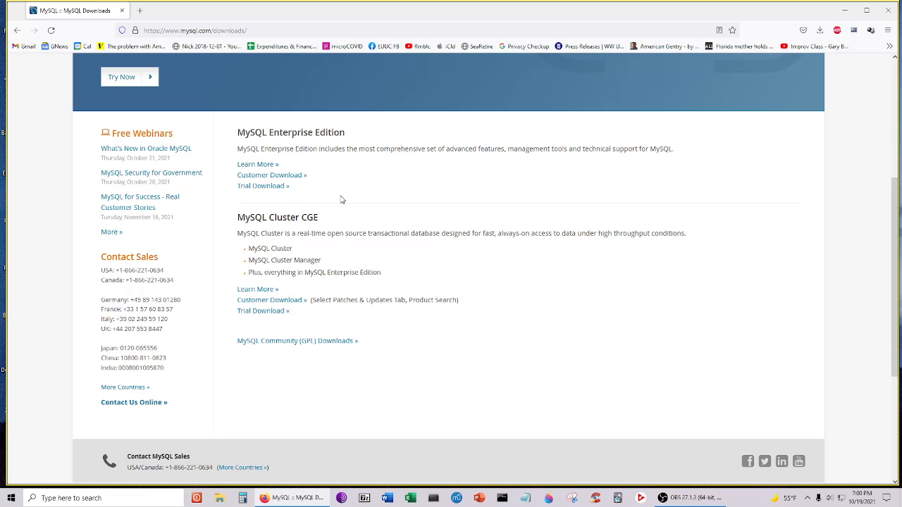
scroll(341, 199, up, 2)
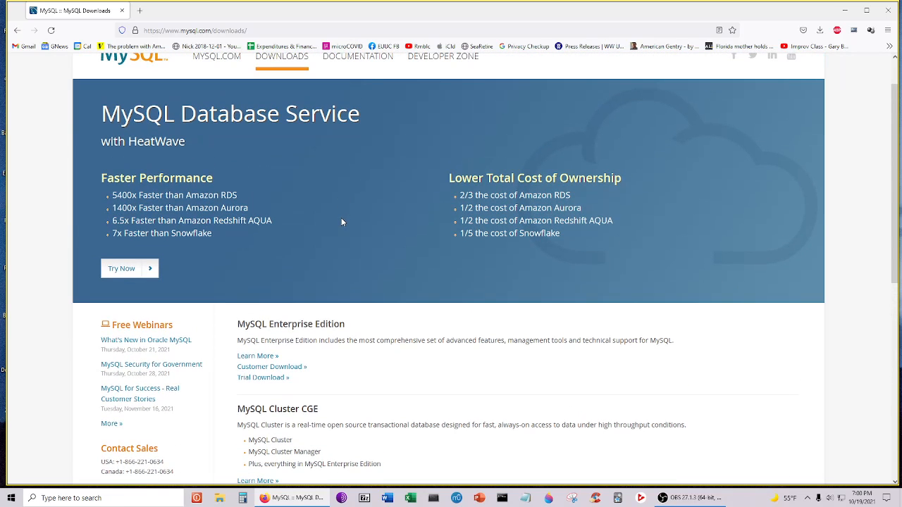
scroll(341, 222, up, 1)
scroll(344, 219, down, 2)
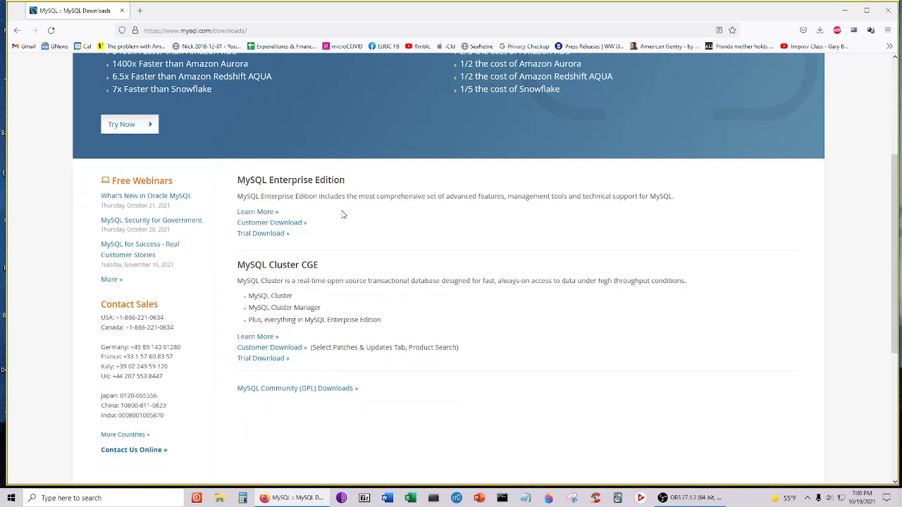
scroll(343, 213, down, 1)
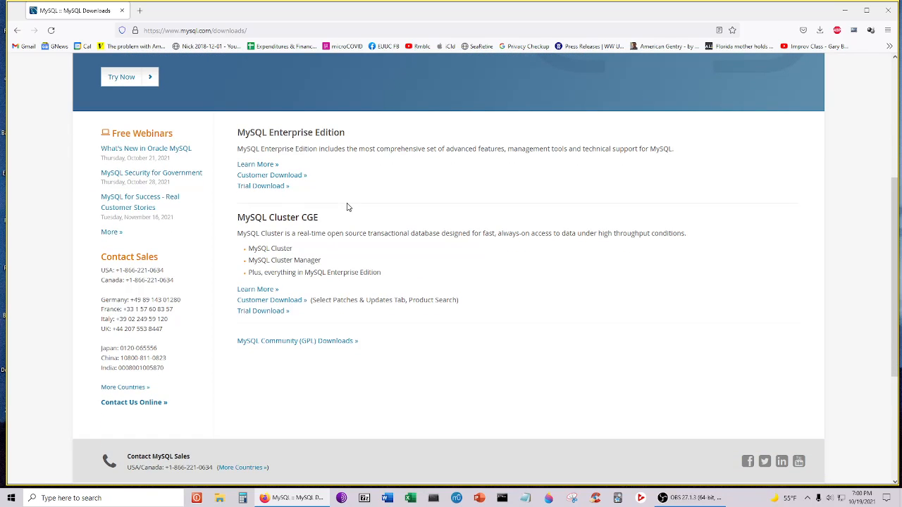
scroll(347, 205, down, 2)
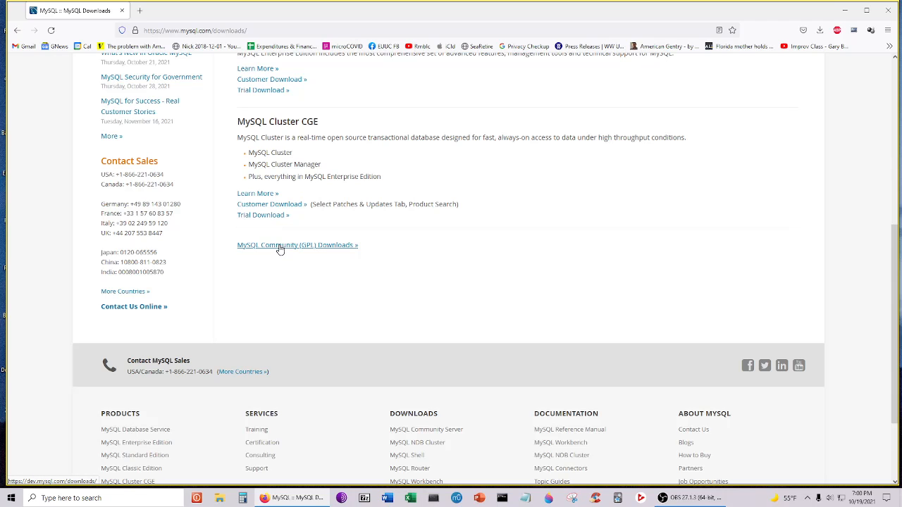
scroll(280, 249, up, 3)
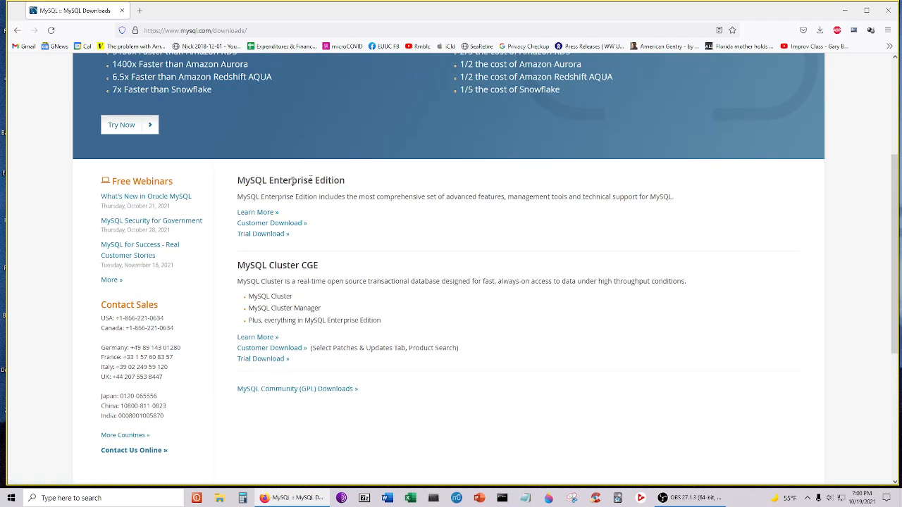
scroll(338, 269, down, 2)
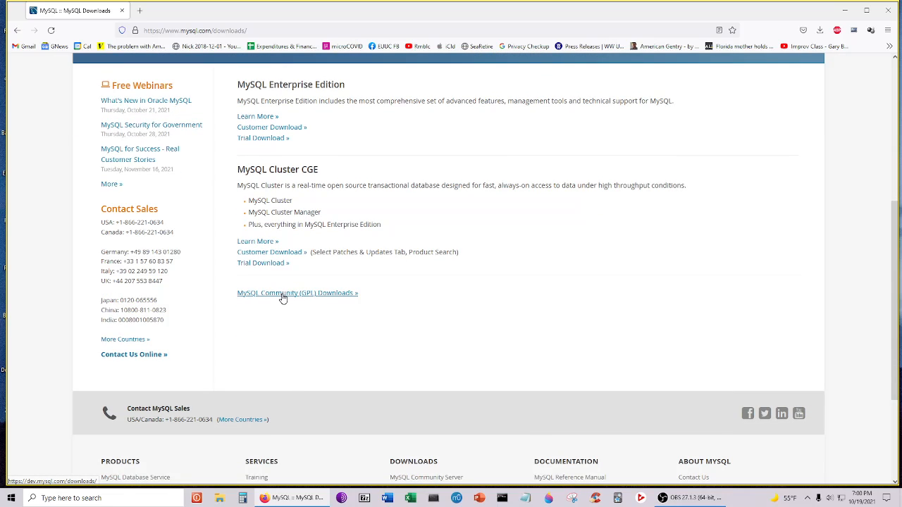
click(282, 296)
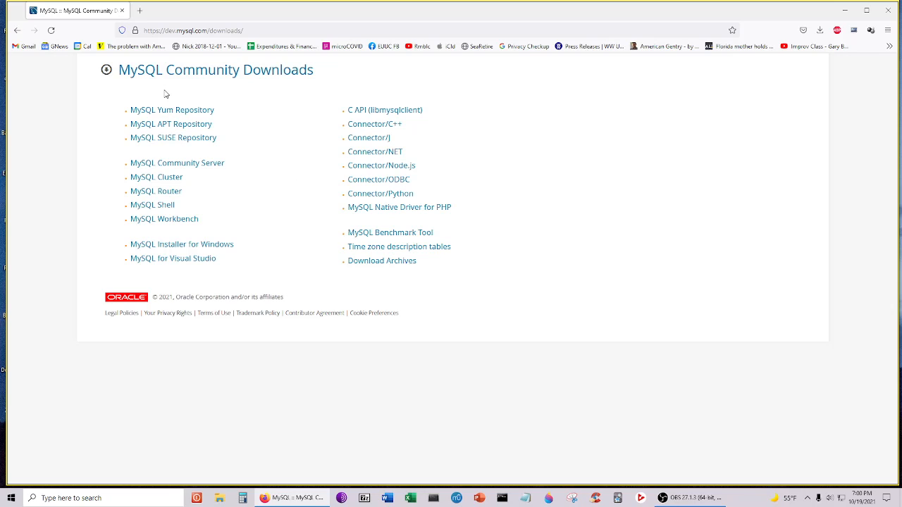
- Open MySQL Community Server, then go to the MySQL Installer for Windows download page
click(179, 165)
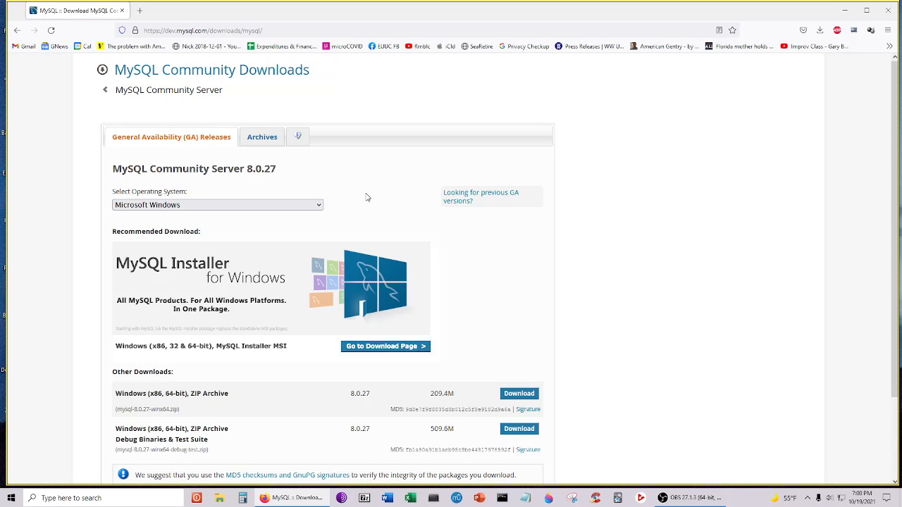
scroll(381, 203, down, 3)
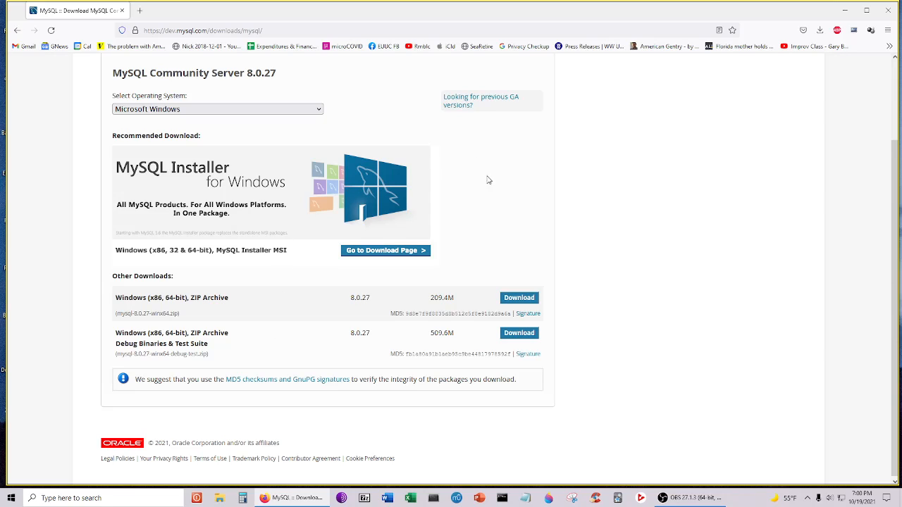
click(267, 181)
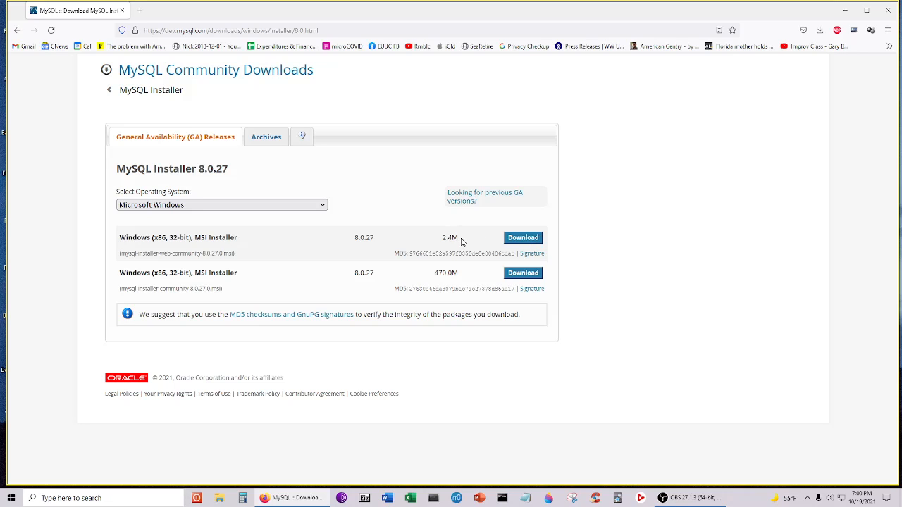
- Download the 2.4M mysql-installer-web-community-8.0.27.0.msi without logging in and save it
click(523, 238)
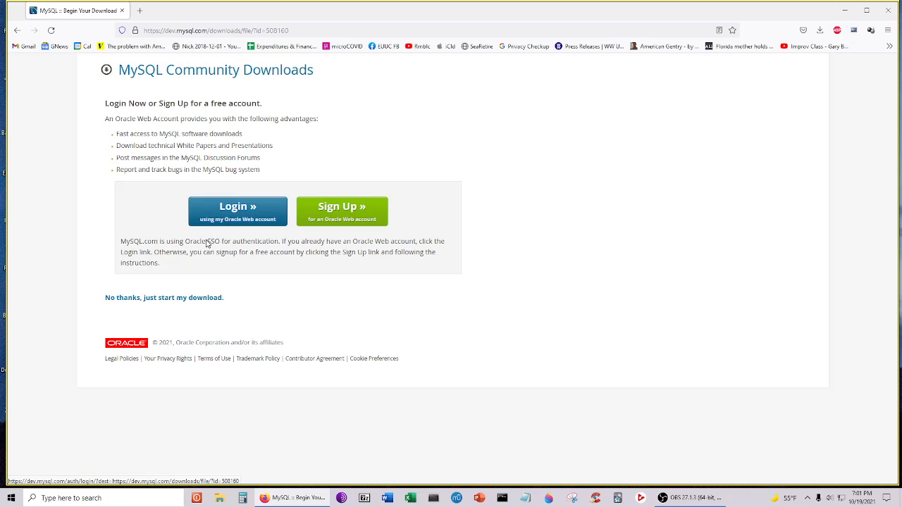
click(157, 298)
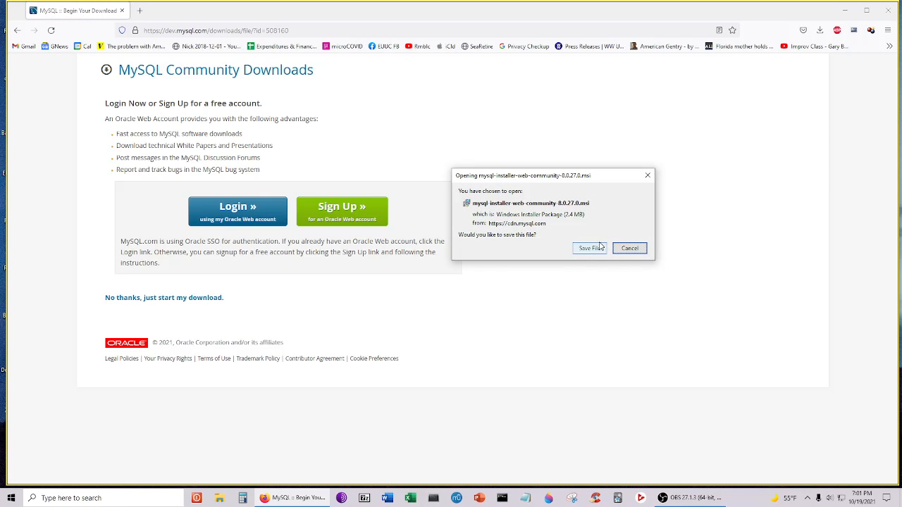
click(597, 251)
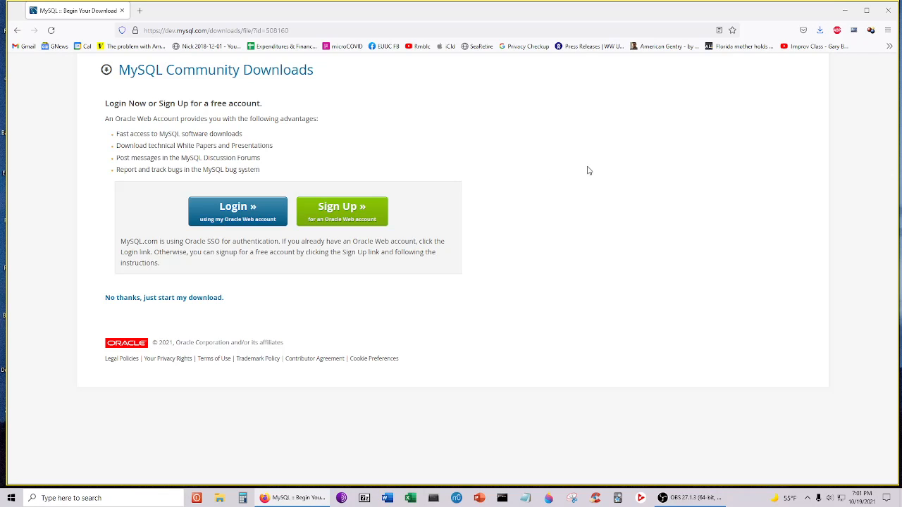
- Run mysql-installer-web-community-8.0.27.0.msi from Firefox's downloads list and confirm launching it
click(820, 30)
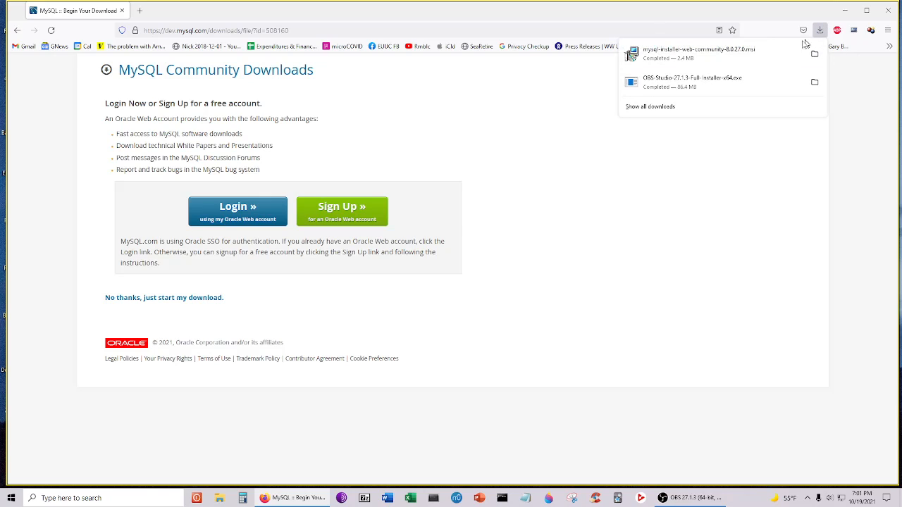
click(685, 55)
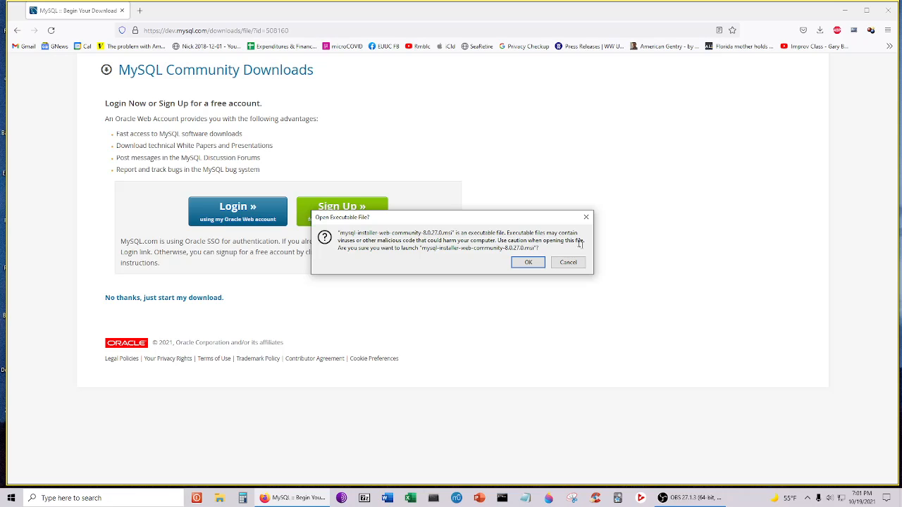
click(527, 263)
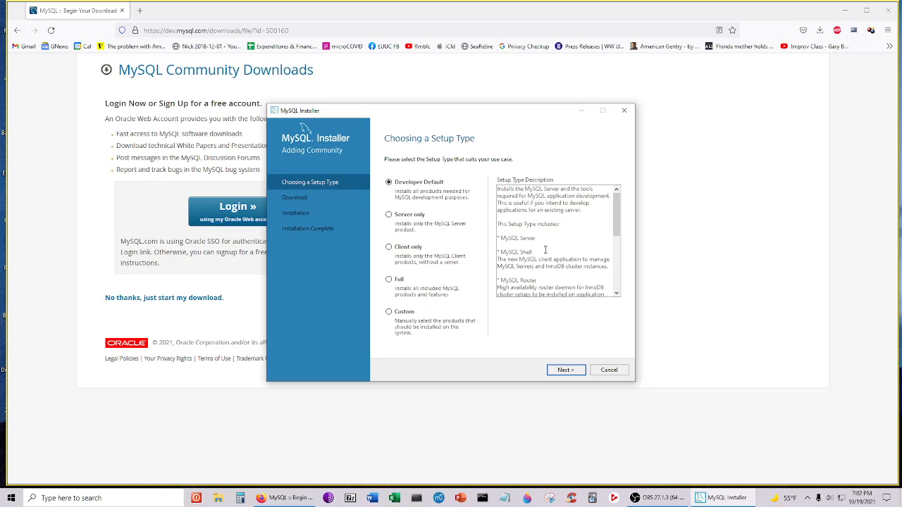
- Keep Developer Default and change the server's Install and Data Directory drives from C to D
click(564, 370)
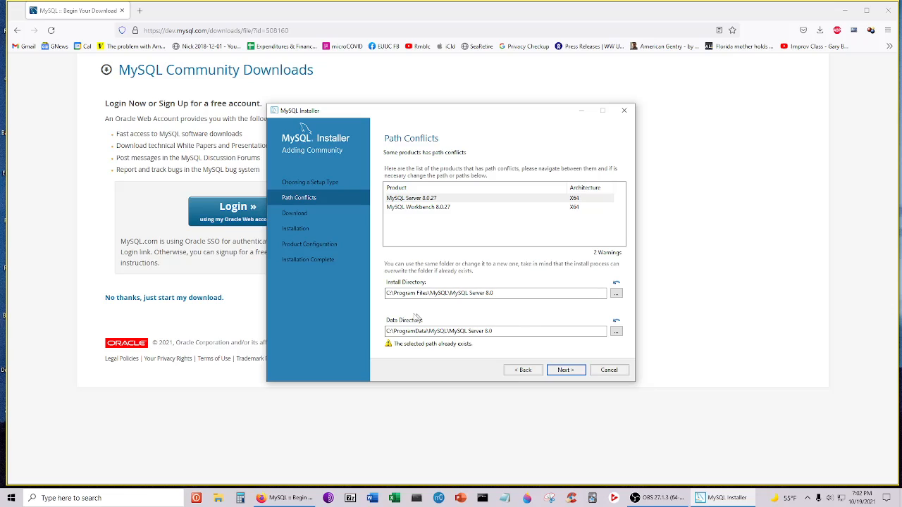
click(394, 293)
key(BackSpace)
text(d)
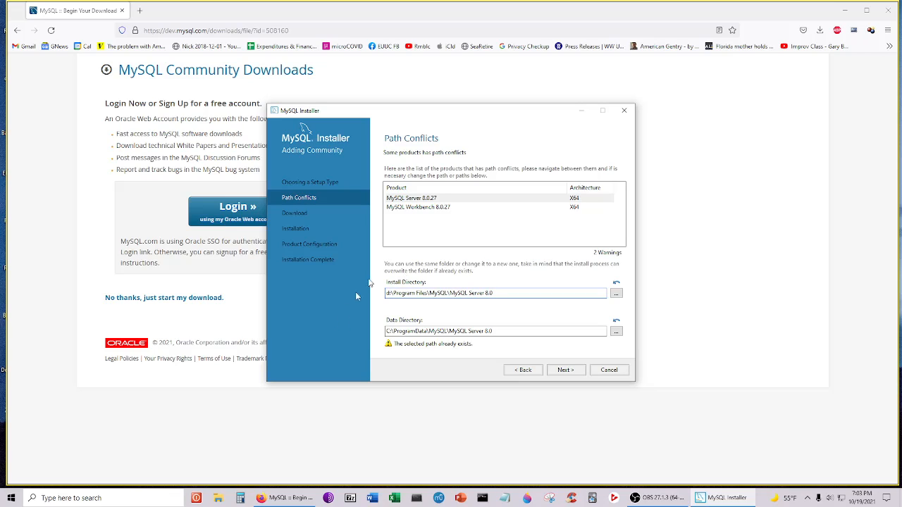
click(390, 330)
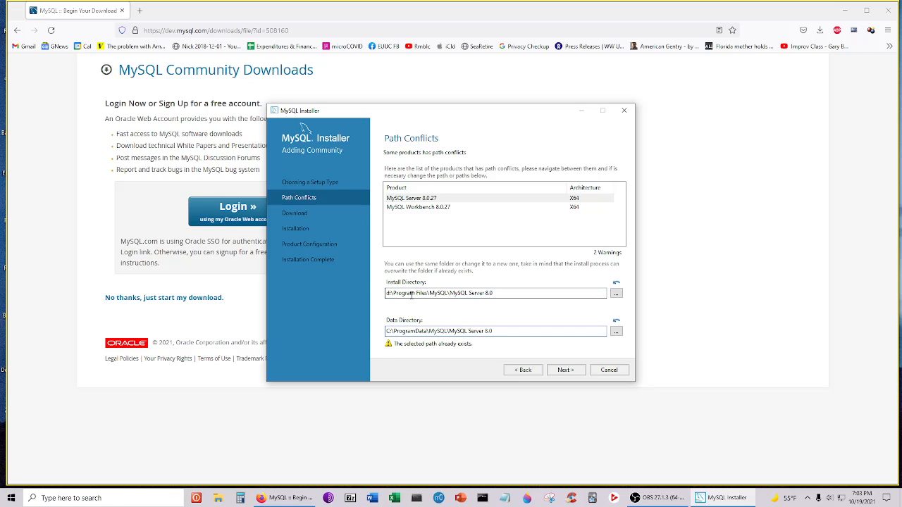
key(BackSpace)
text(d)
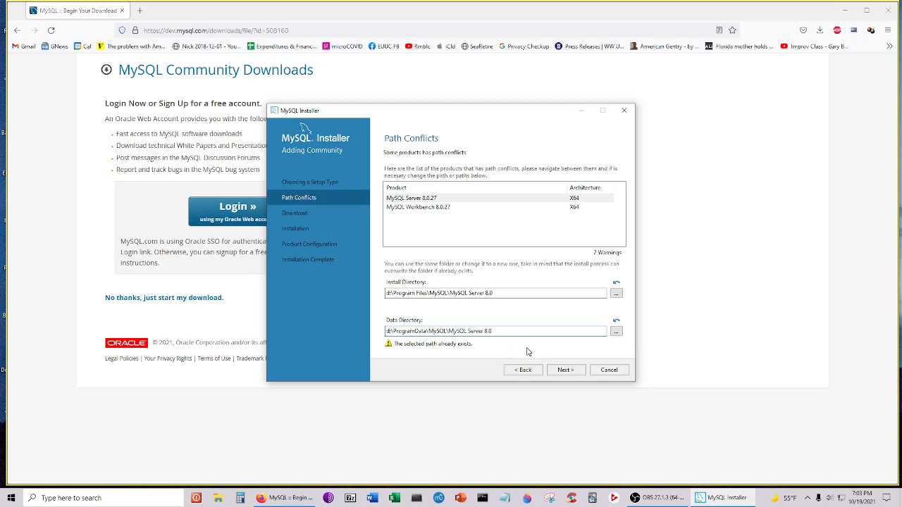
click(567, 370)
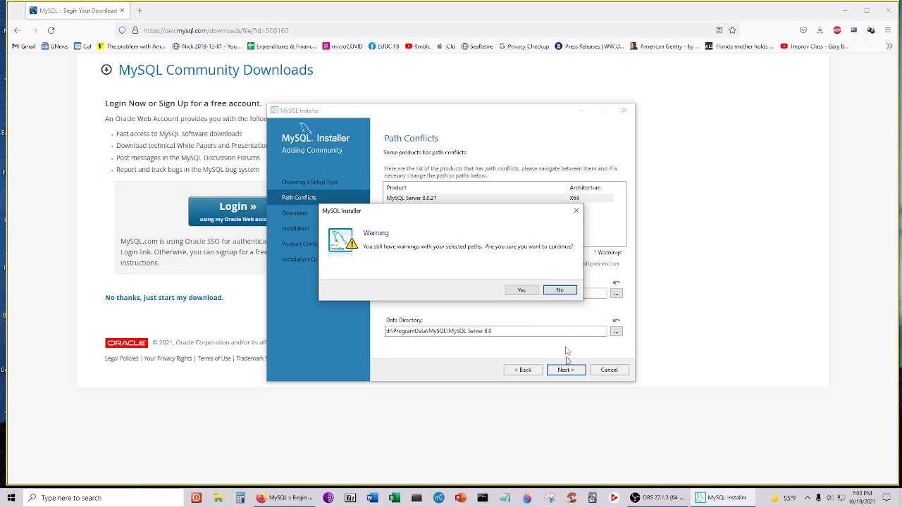
- Accept the path warnings, download all products, and retry failed MySQL Server and Workbench downloads
click(521, 291)
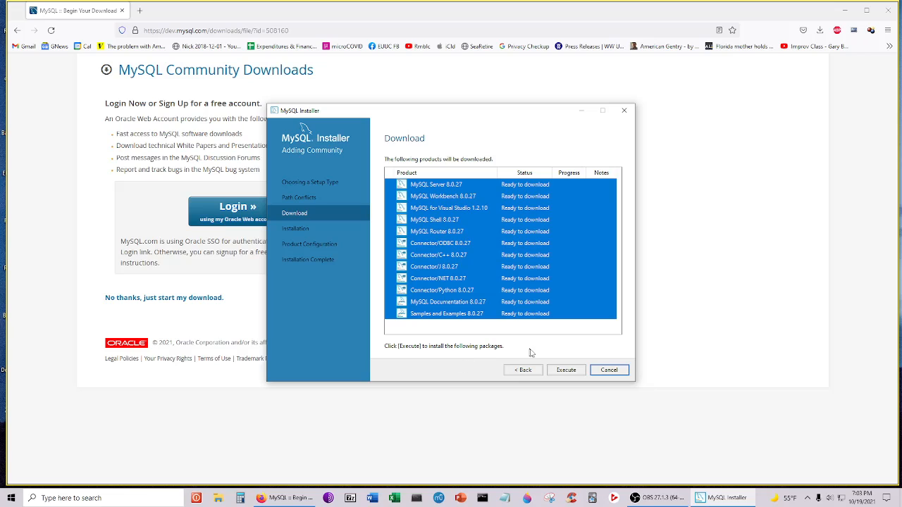
click(570, 376)
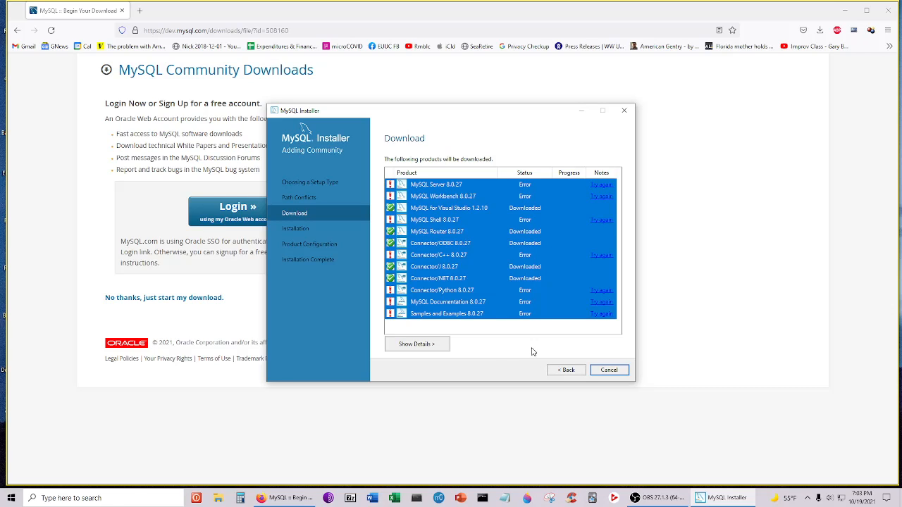
click(604, 185)
click(601, 186)
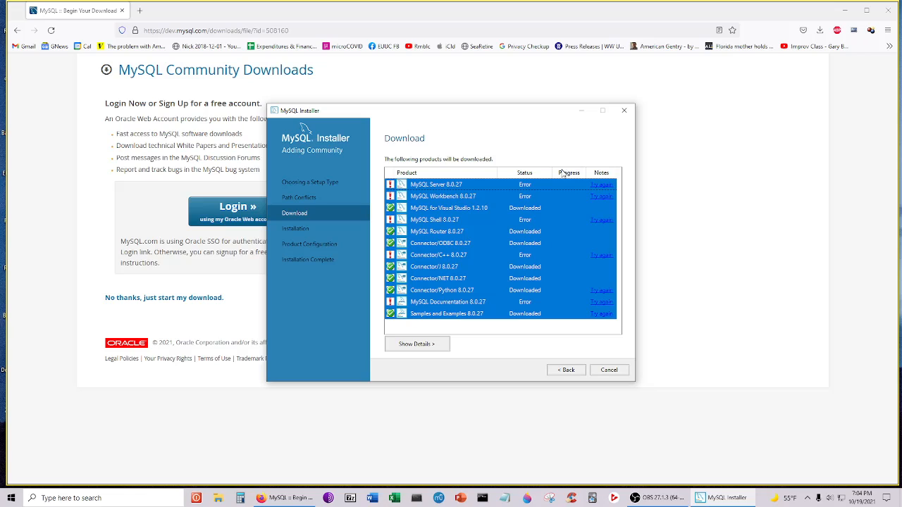
click(601, 198)
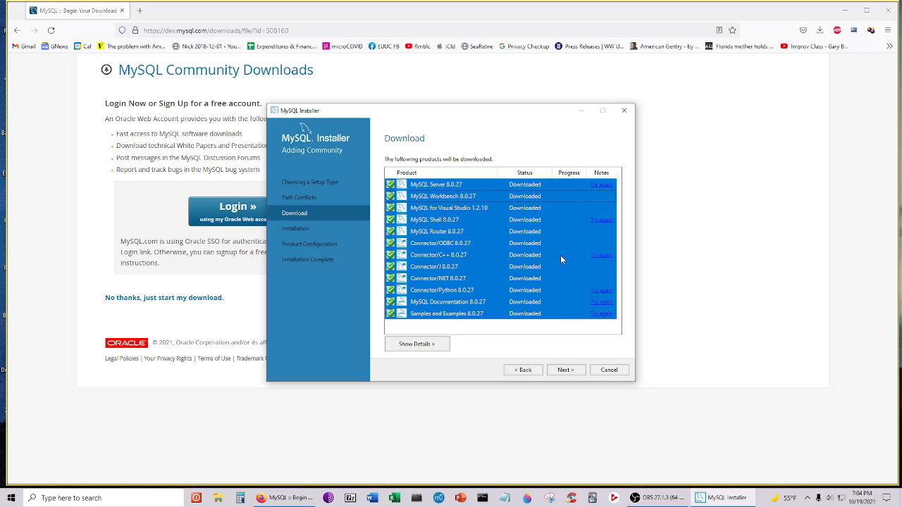
- Start installing the downloaded MySQL products, then launch PowerPoint from the taskbar
click(569, 372)
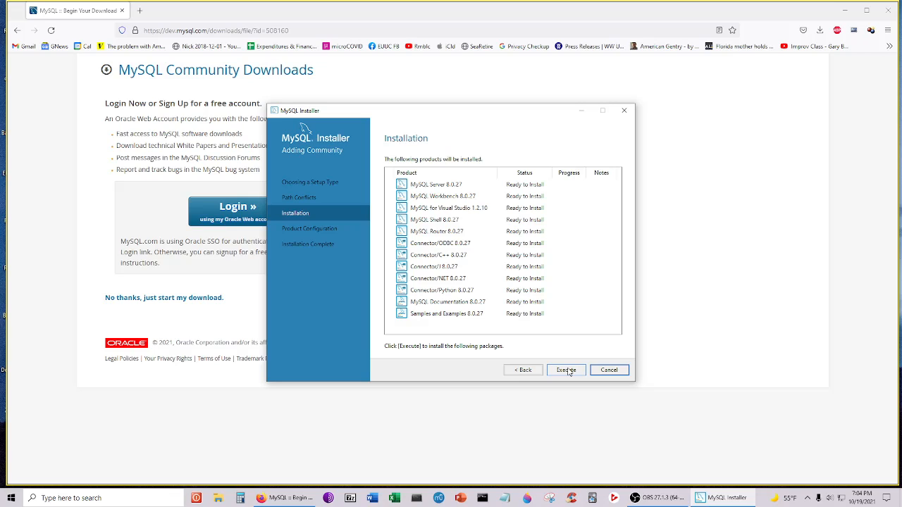
click(570, 372)
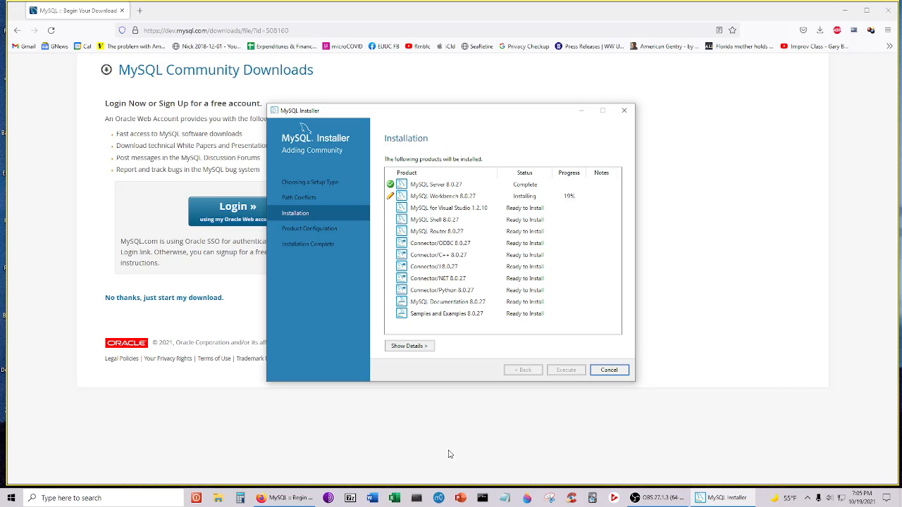
click(461, 499)
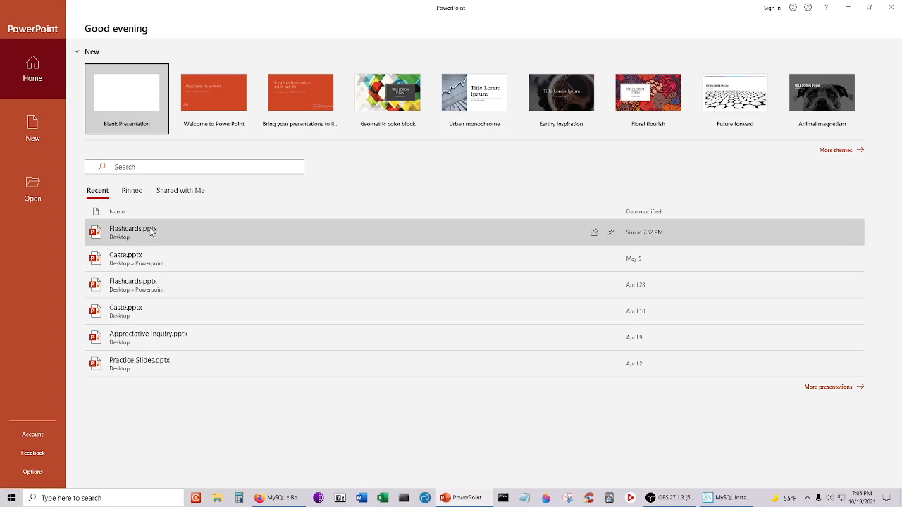
- Open Flashcards.pptx from Recent and play it as a slideshow from slide 1
click(152, 231)
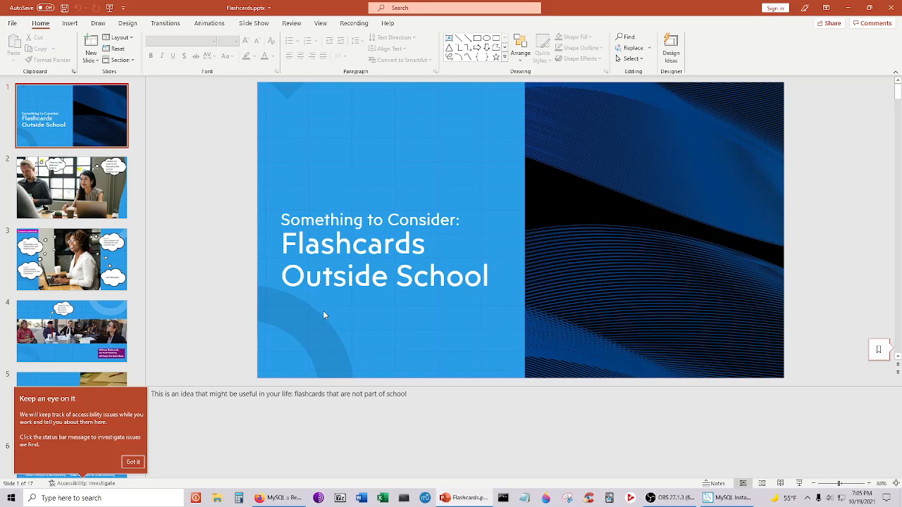
key(F5)
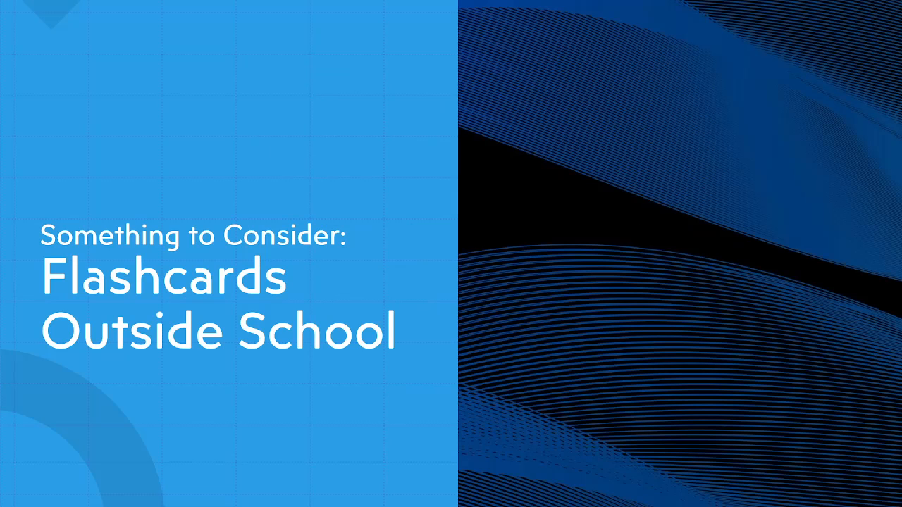
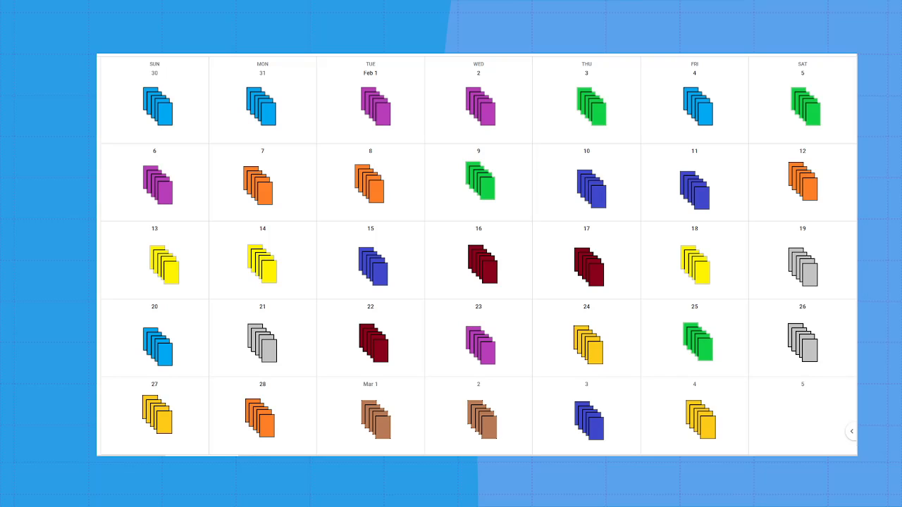
- Advance the Flashcards slideshow to the closing Credits and References slide
key(Right)
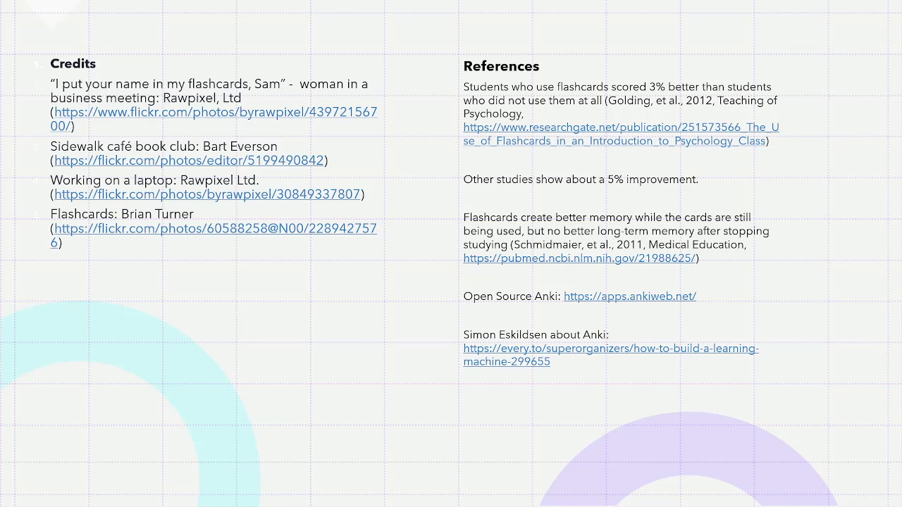
- End the Flashcards slideshow and close the presentation
key(Right)
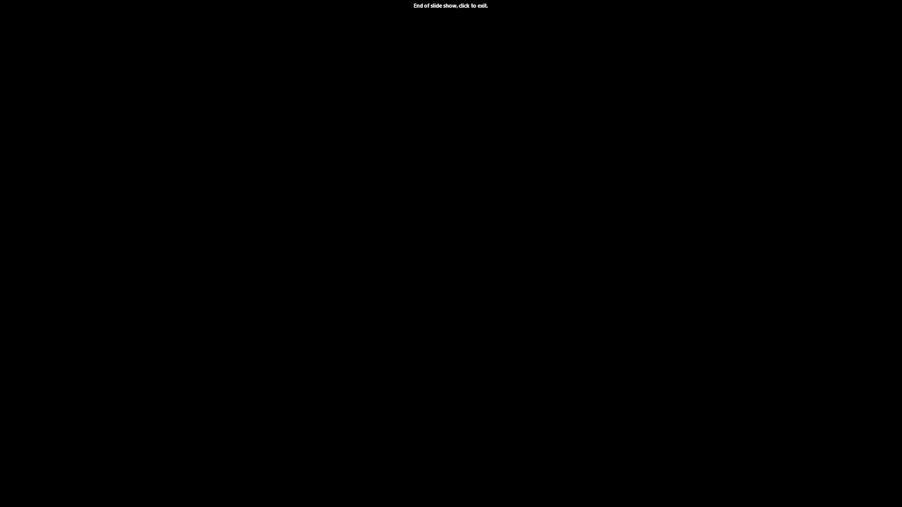
click(475, 266)
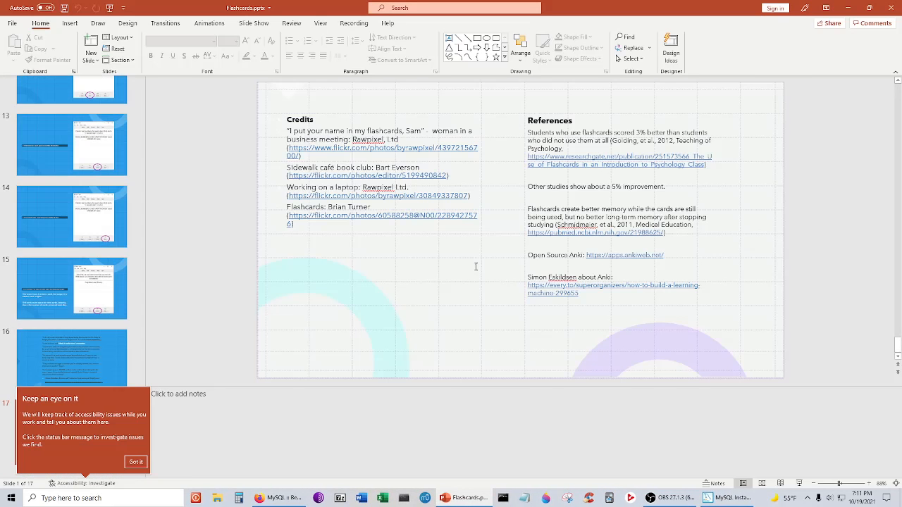
click(896, 9)
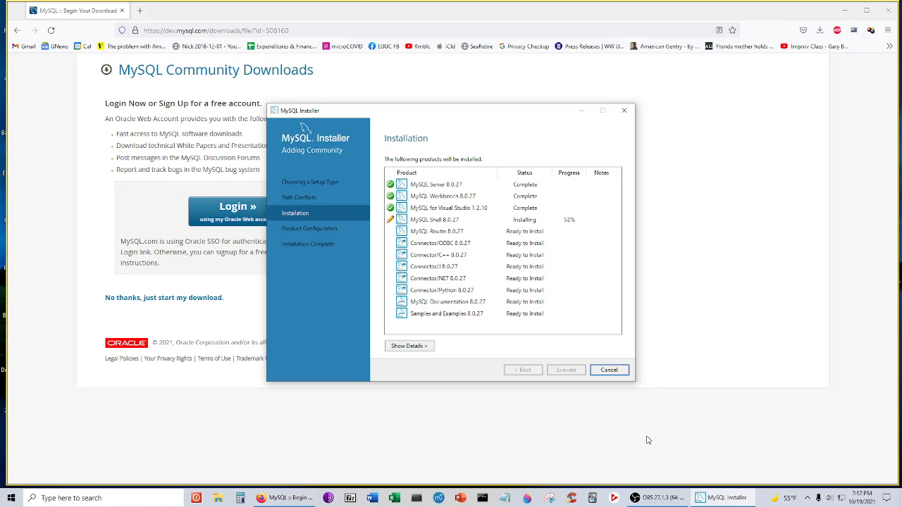
- Return to MySQL Installer and let the installation finish, with only Connector/Python 8.0.27 failing
click(658, 499)
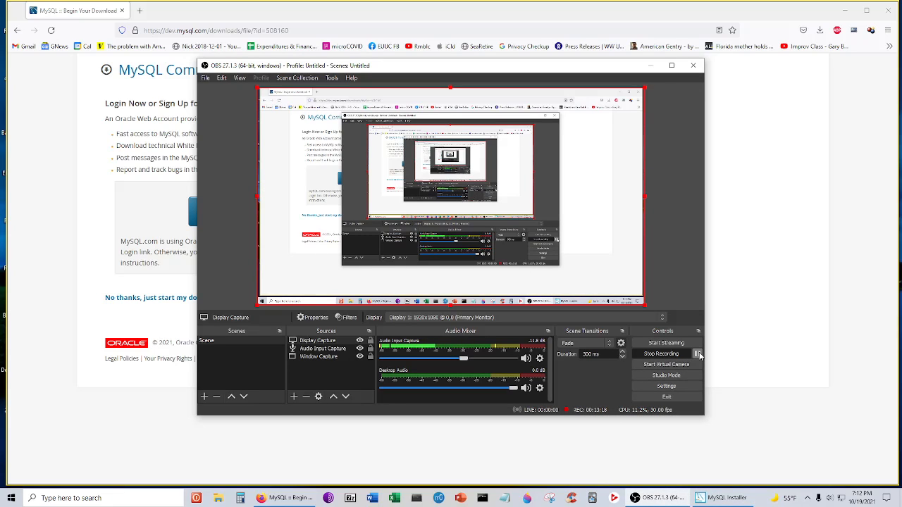
click(697, 354)
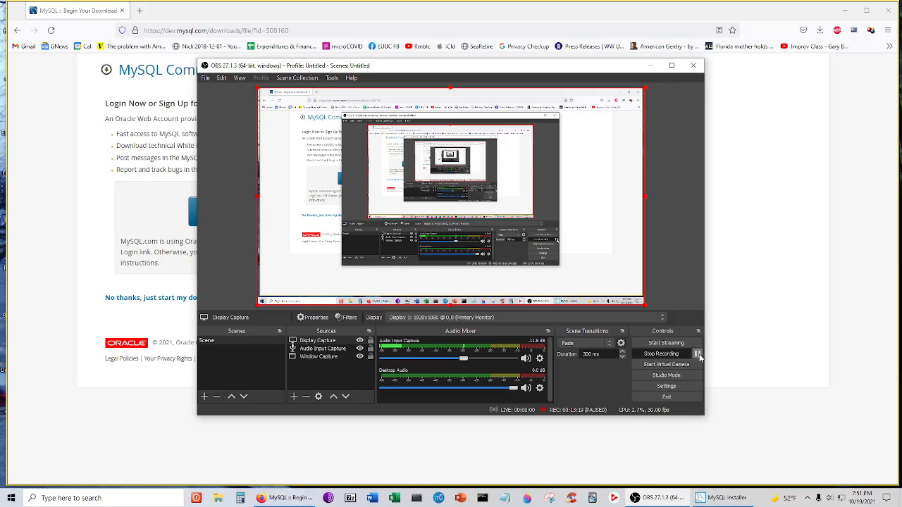
click(698, 355)
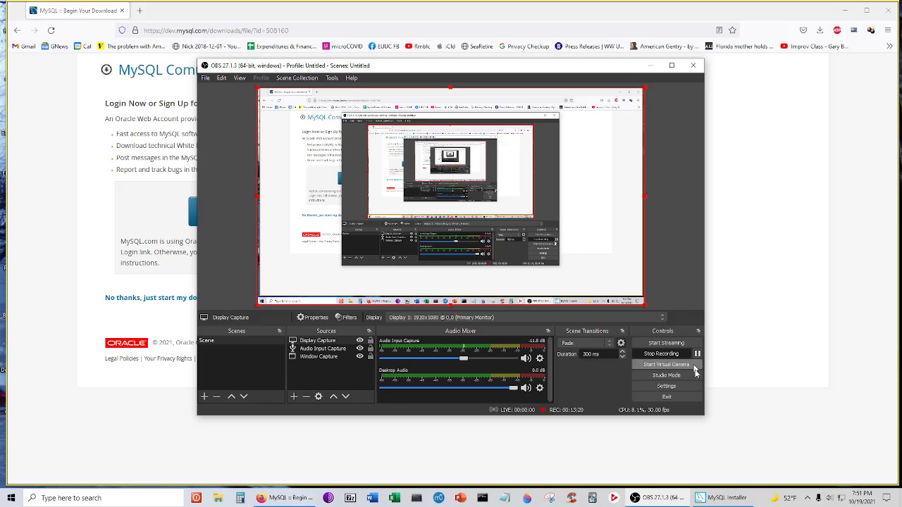
click(766, 341)
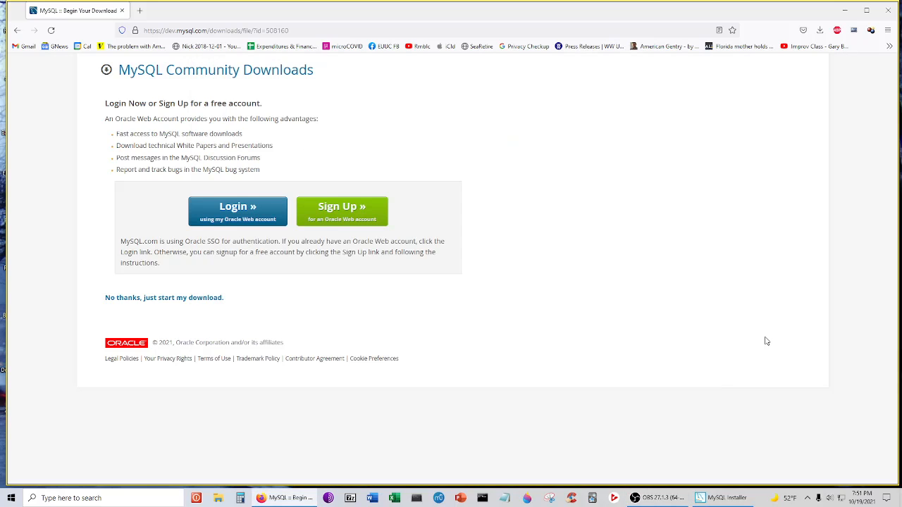
click(732, 497)
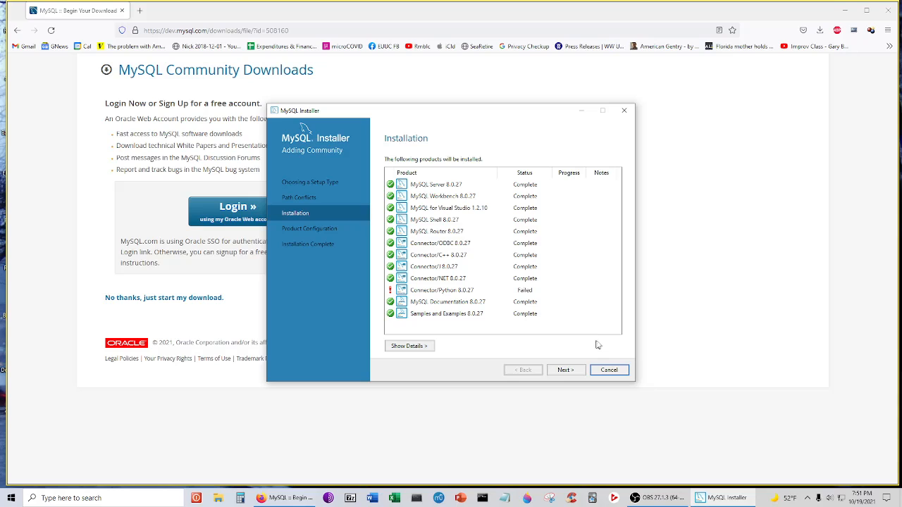
- Configure MySQL Server 8.0.27 as a Development Computer on TCP/IP port 3306 and X Protocol port 33060
click(568, 372)
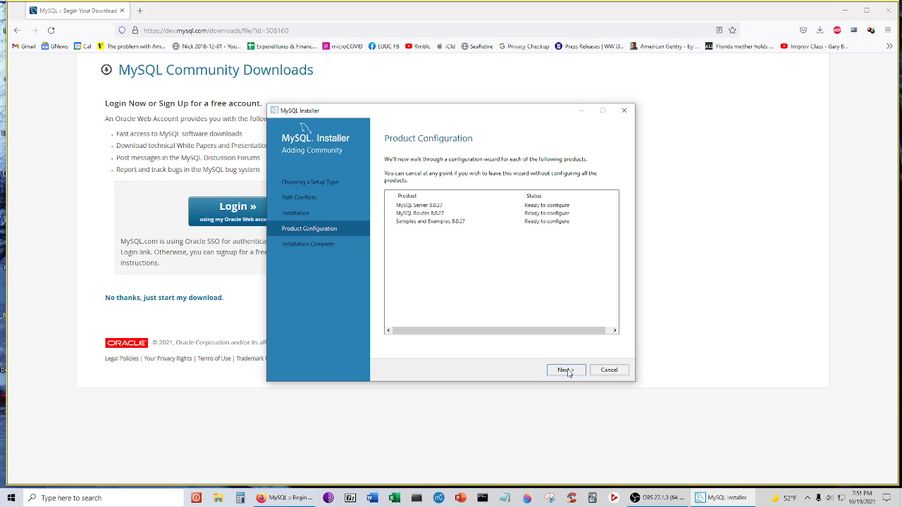
click(568, 372)
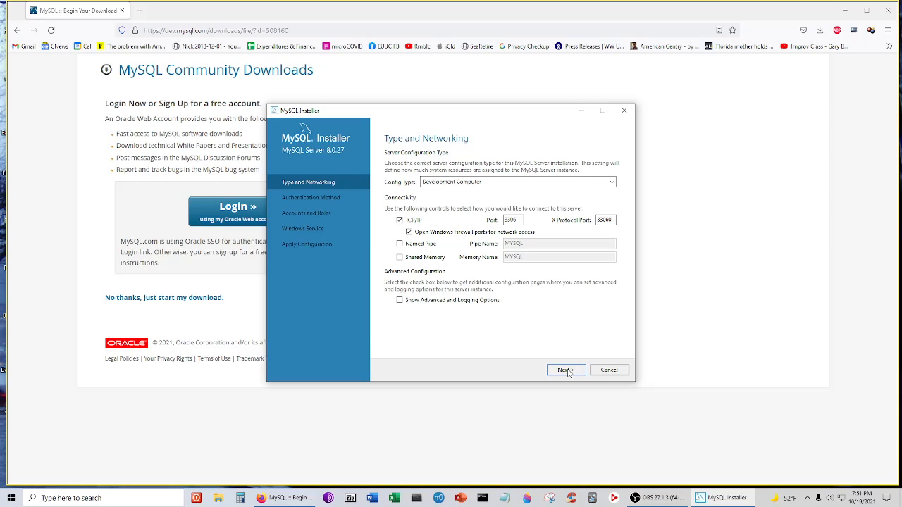
click(612, 183)
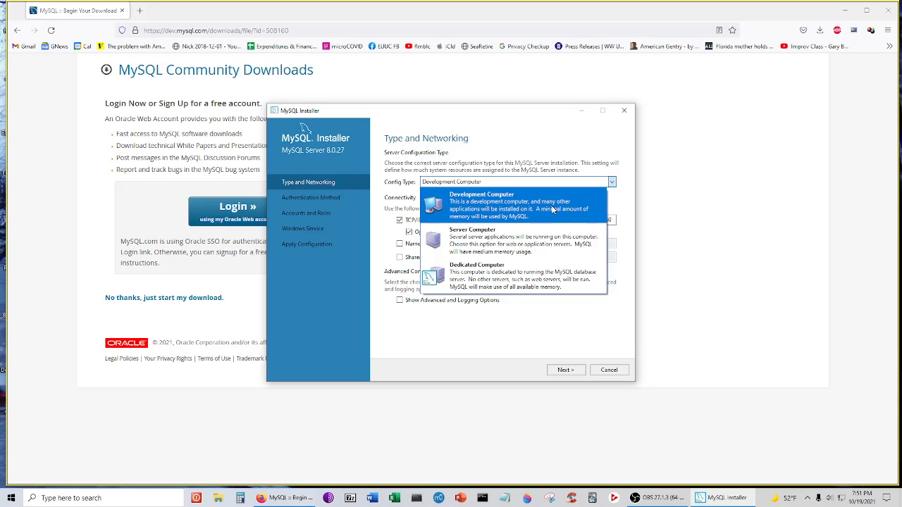
click(548, 208)
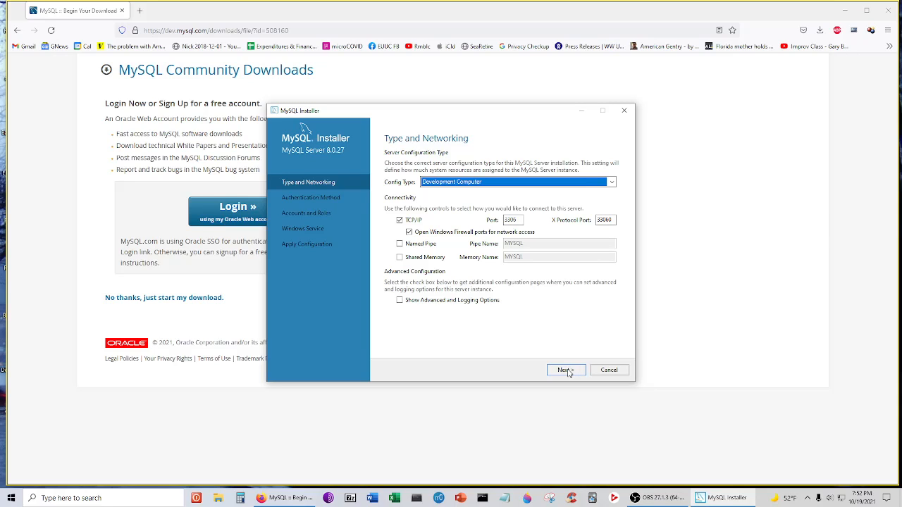
- Keep strong password encryption and enter the root password in both password fields
click(568, 371)
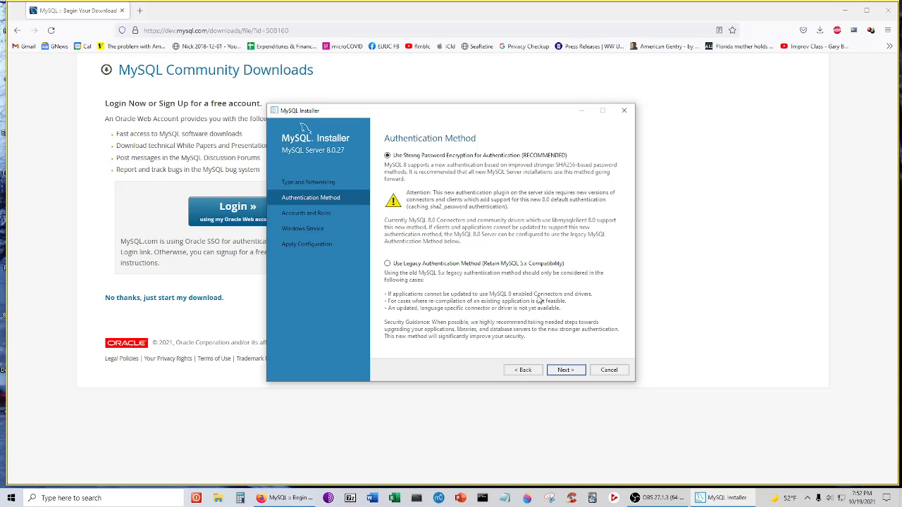
click(566, 370)
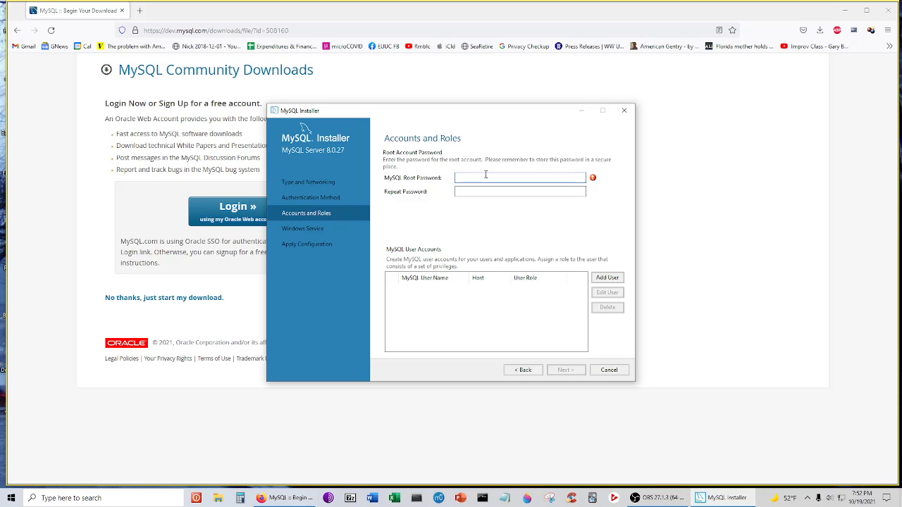
key(Tab)
text(•••••••)
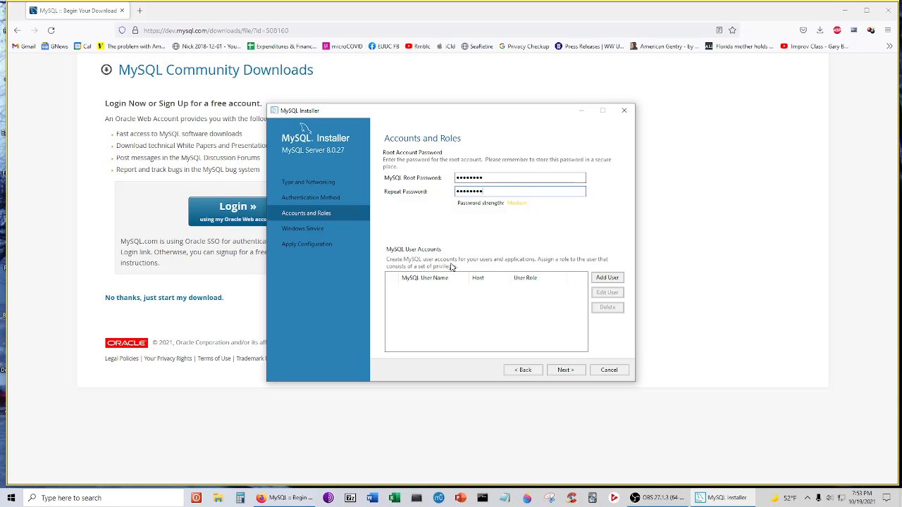
- Add a new DB Admin user account for host % with a confirmed password
click(607, 279)
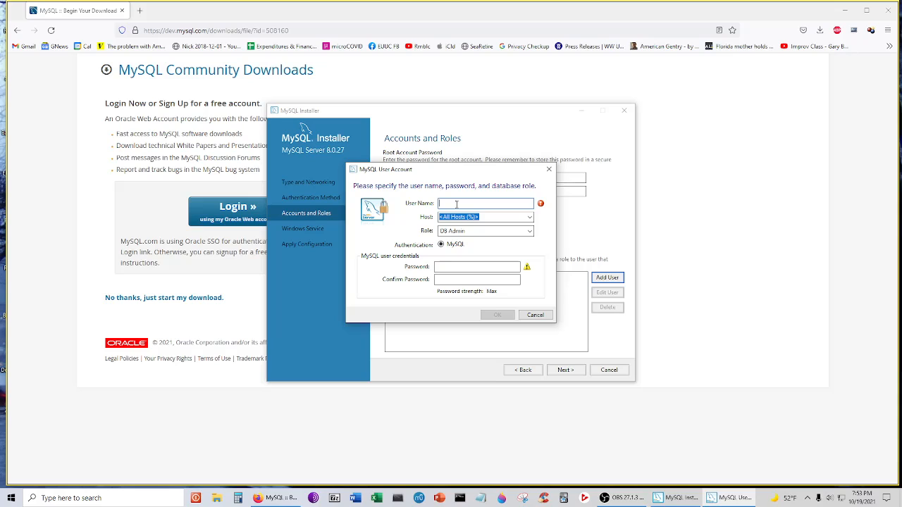
text(Nick)
click(464, 268)
text(••••)
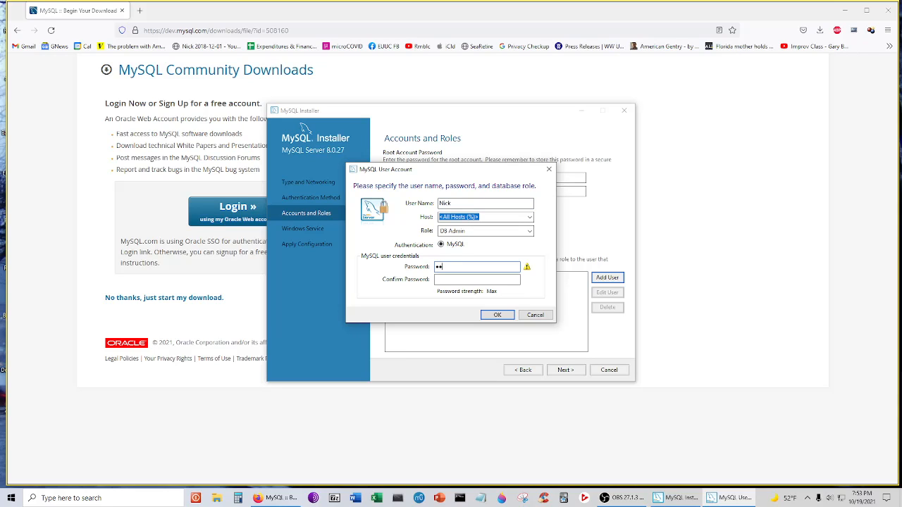
text(••)
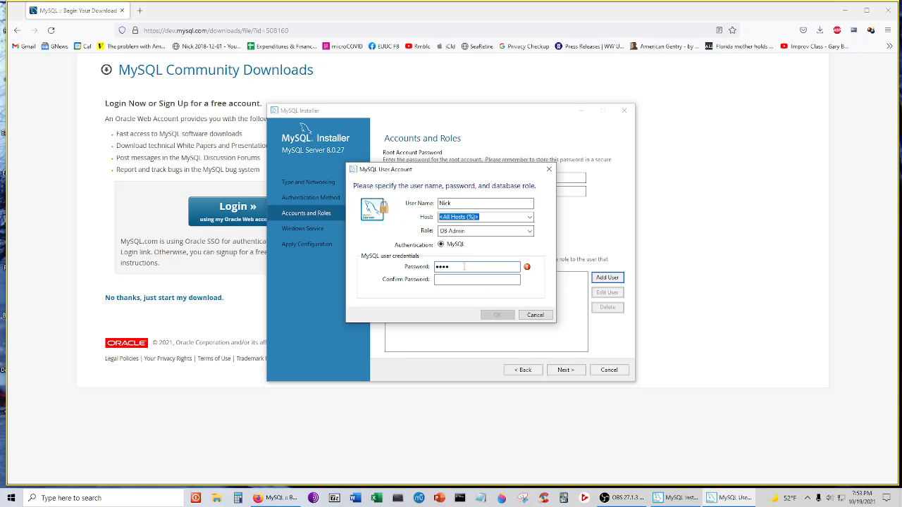
text(••)
key(Tab)
text(••••••••)
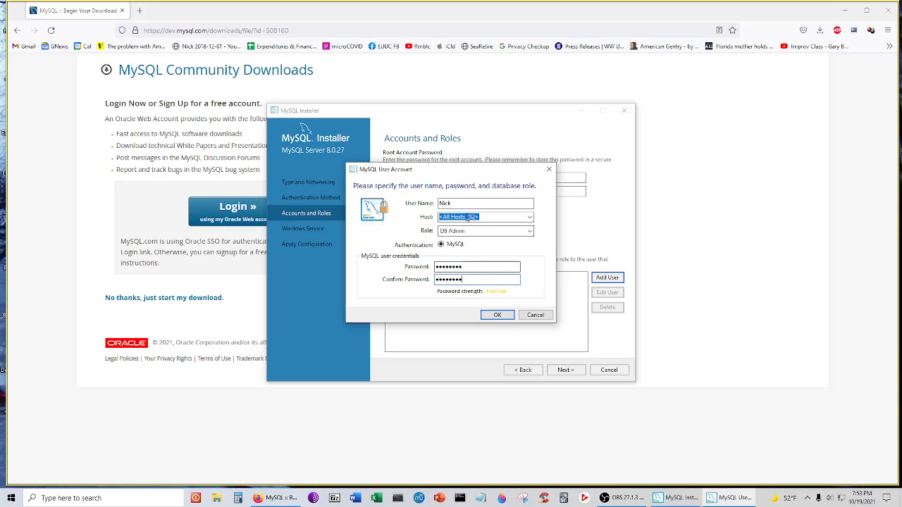
click(498, 316)
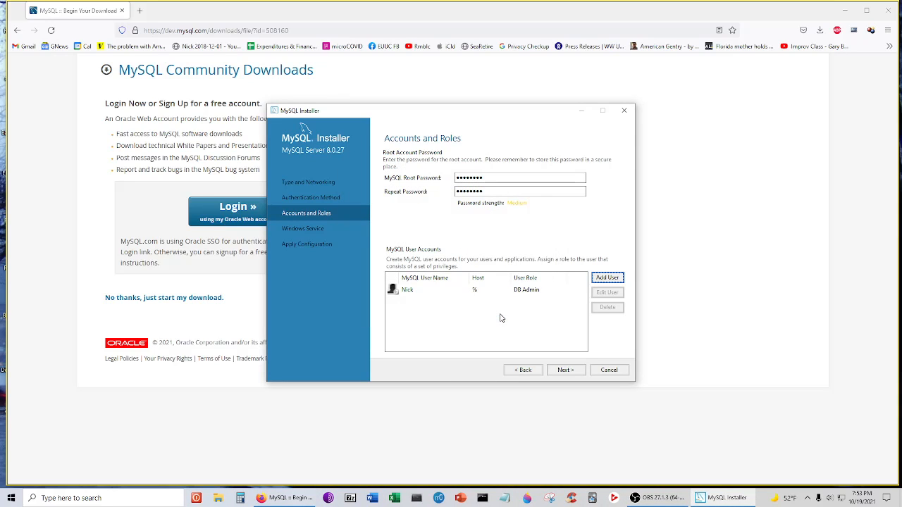
- Keep the MySQL80 service under the Standard System Account and reach Apply Configuration
click(572, 371)
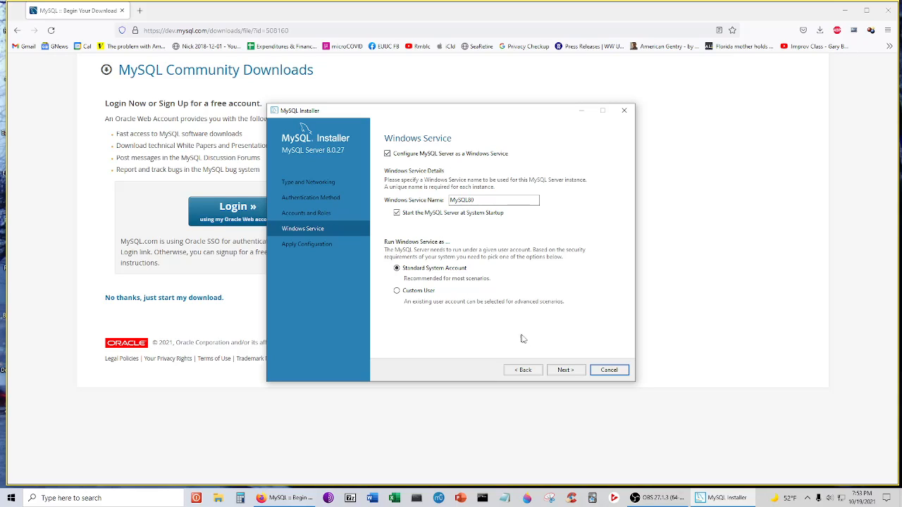
click(566, 370)
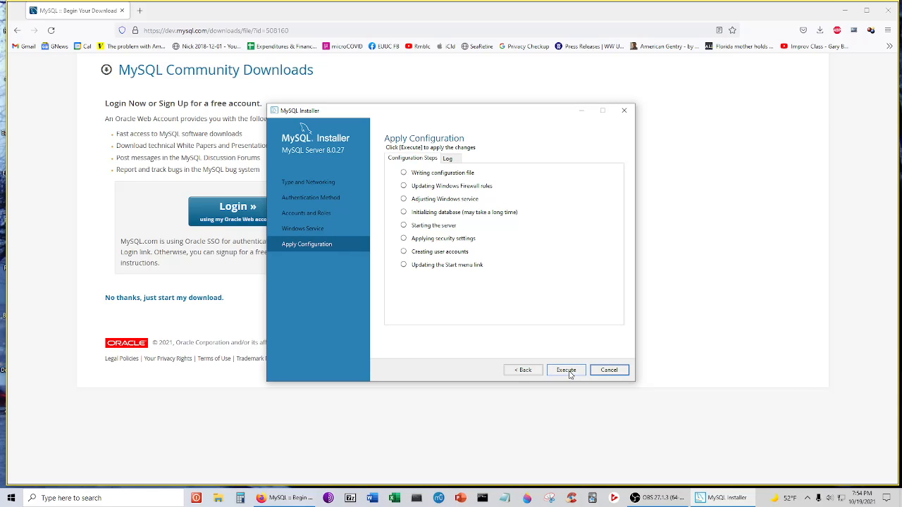
- Execute the MySQL Server configuration steps and finish once they succeed
click(569, 373)
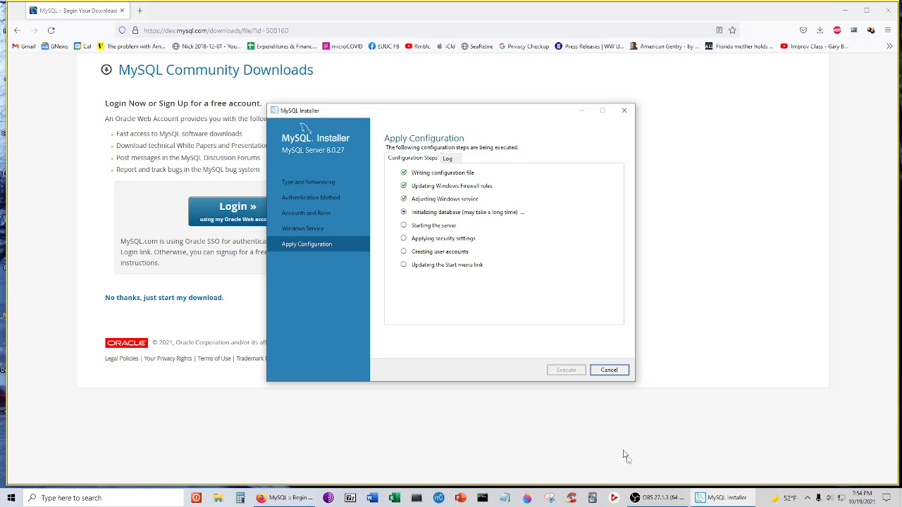
click(667, 498)
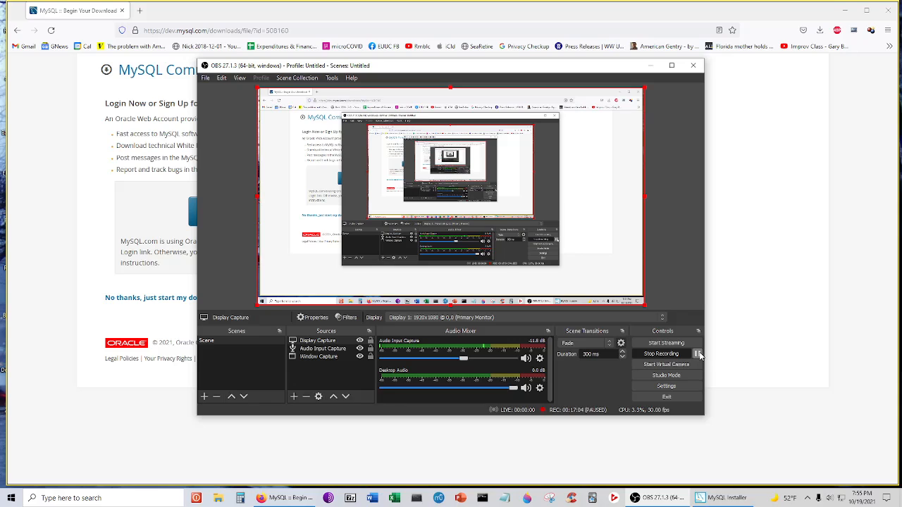
click(722, 497)
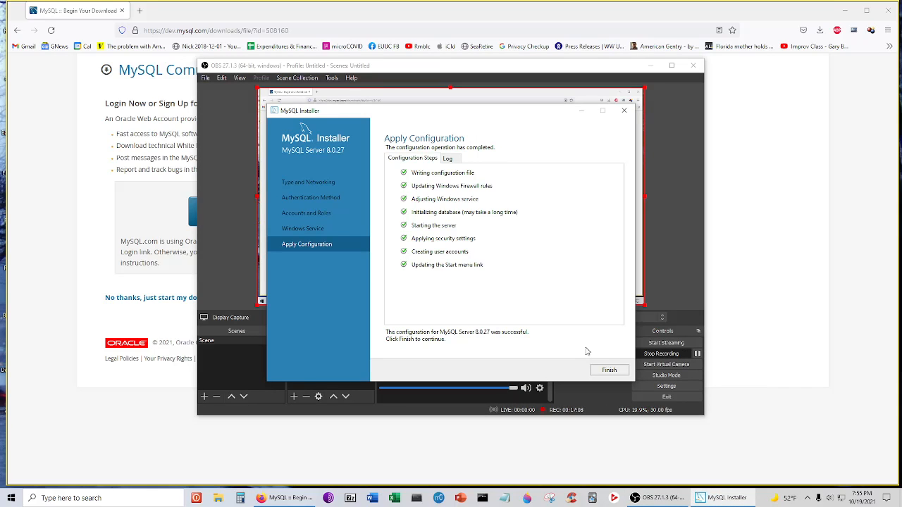
click(753, 371)
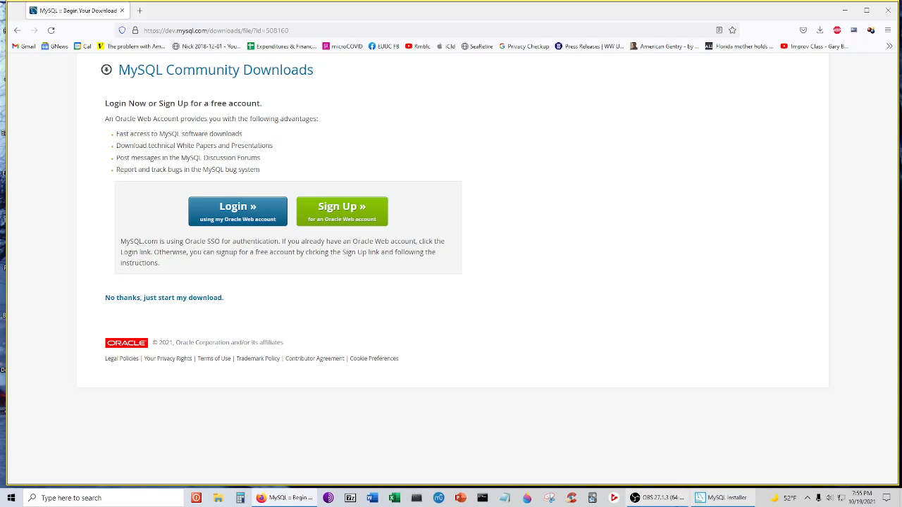
click(720, 498)
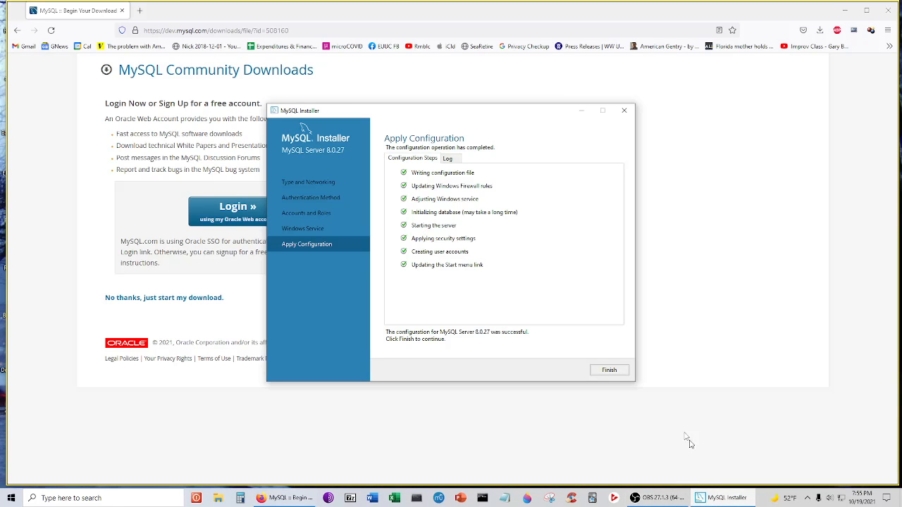
click(622, 372)
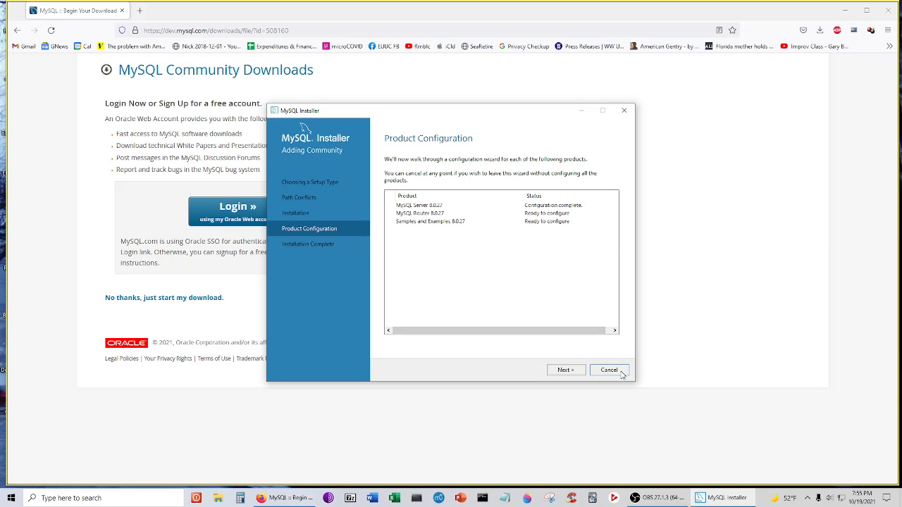
- Finish MySQL Router 8.0.27 setup without bootstrapping an InnoDB cluster
click(564, 372)
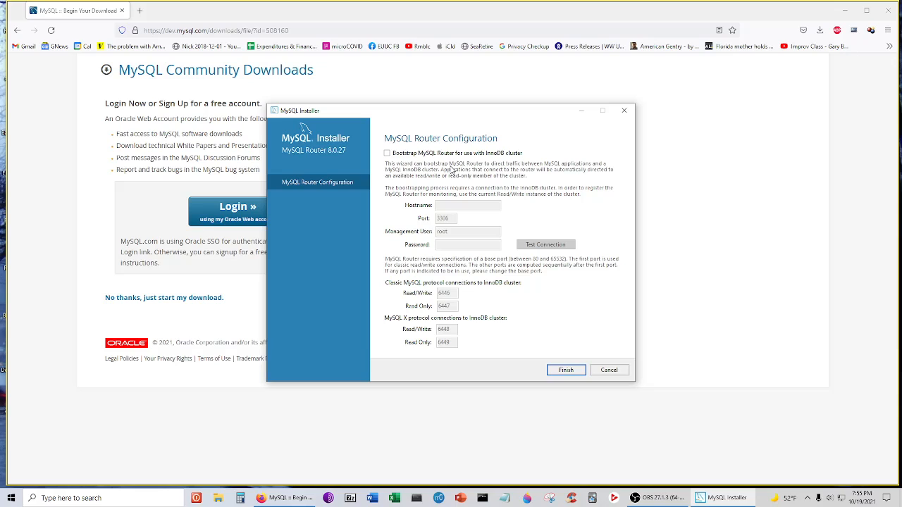
click(561, 372)
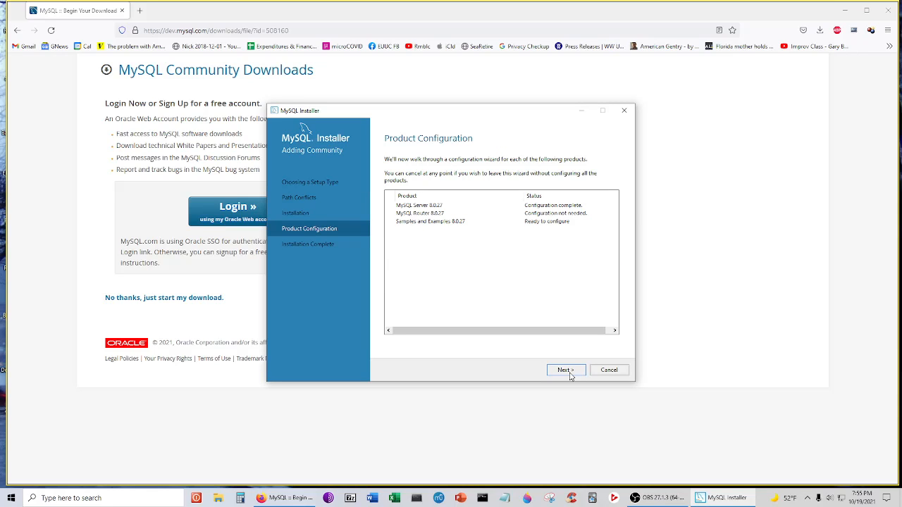
- Enter the root password for Samples and Examples, confirm the connection succeeds, and continue
click(566, 371)
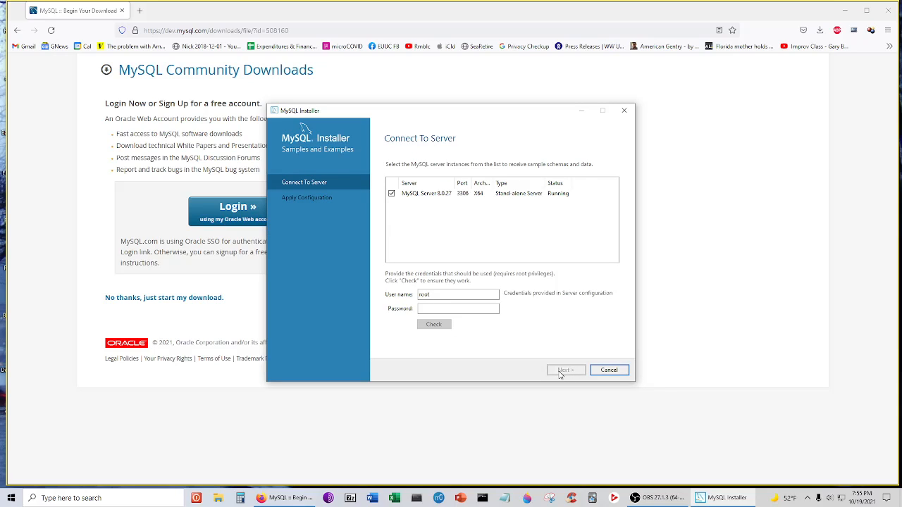
click(447, 308)
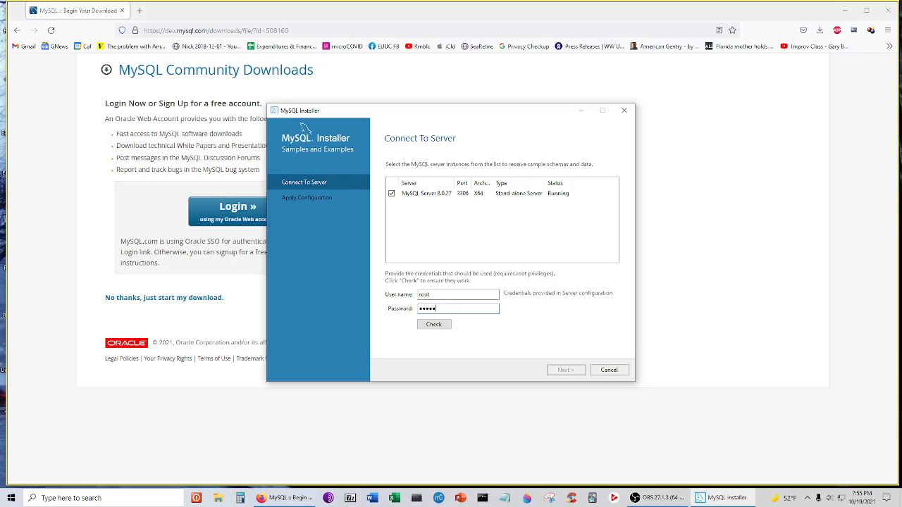
click(436, 324)
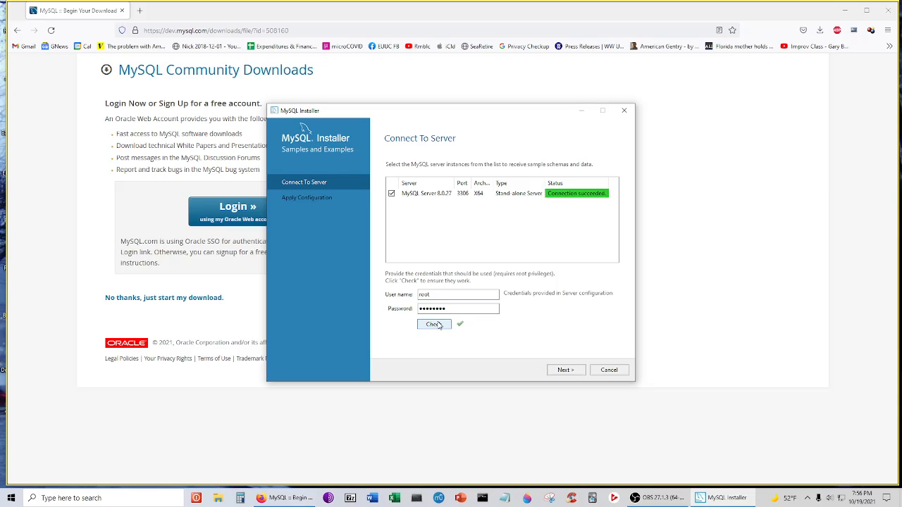
click(566, 370)
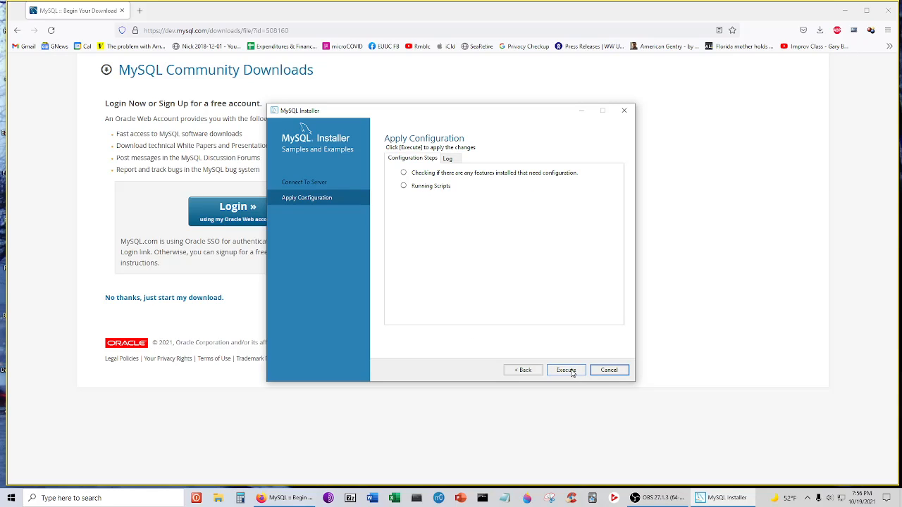
- Execute the Samples and Examples 8.0.27 configuration and finish once its scripts complete
click(568, 371)
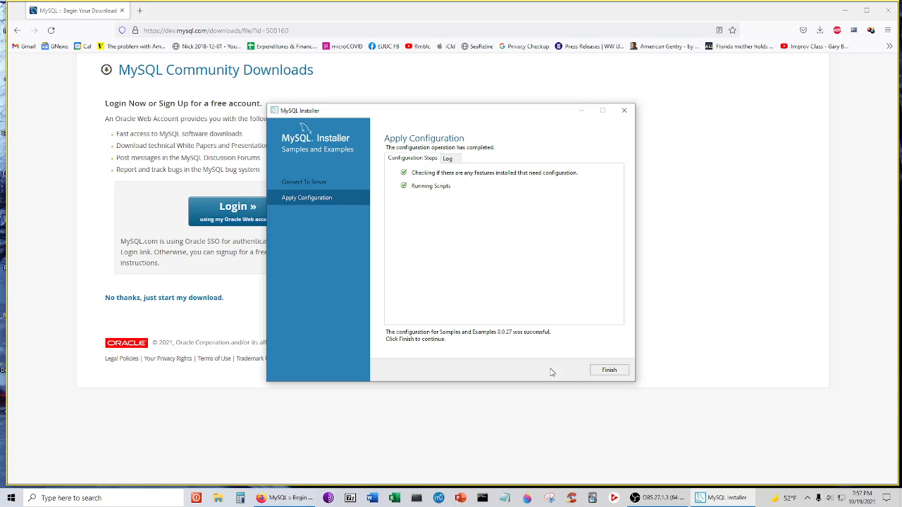
click(609, 370)
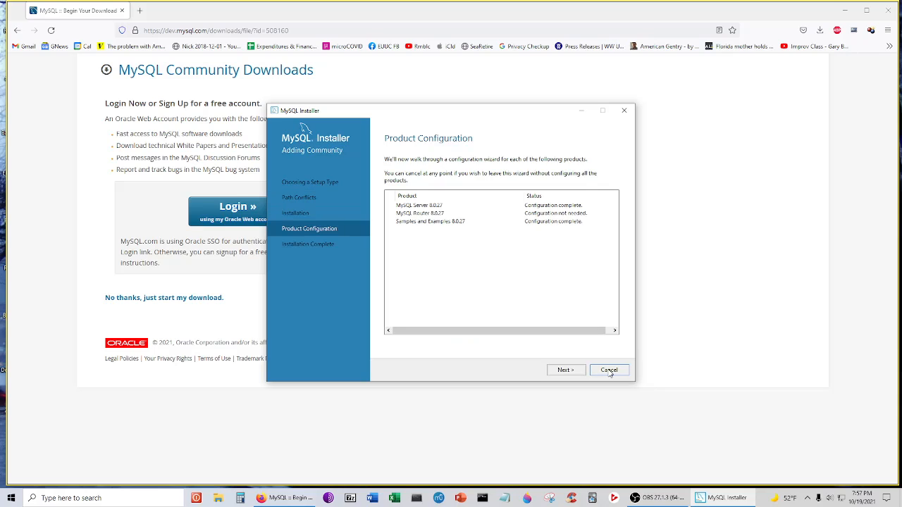
- Finish the installation with Start MySQL Shell unchecked so only Workbench launches afterwards
click(567, 370)
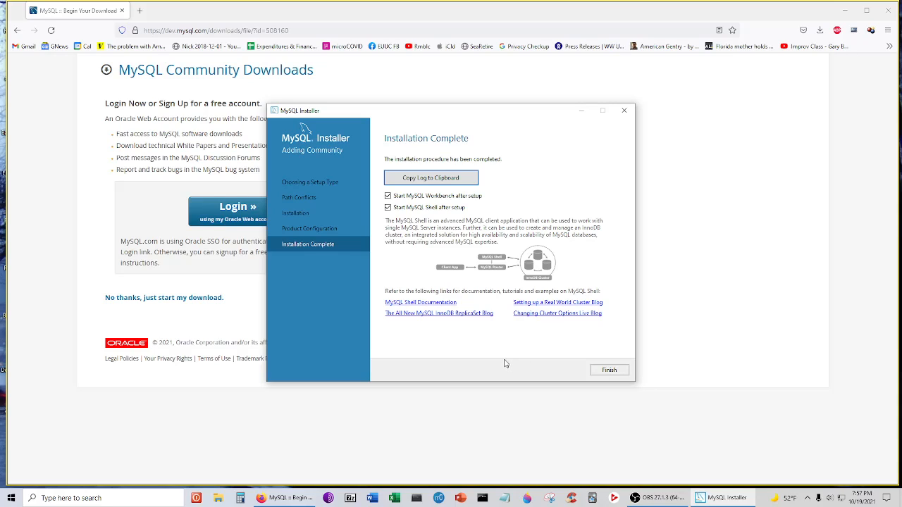
click(388, 208)
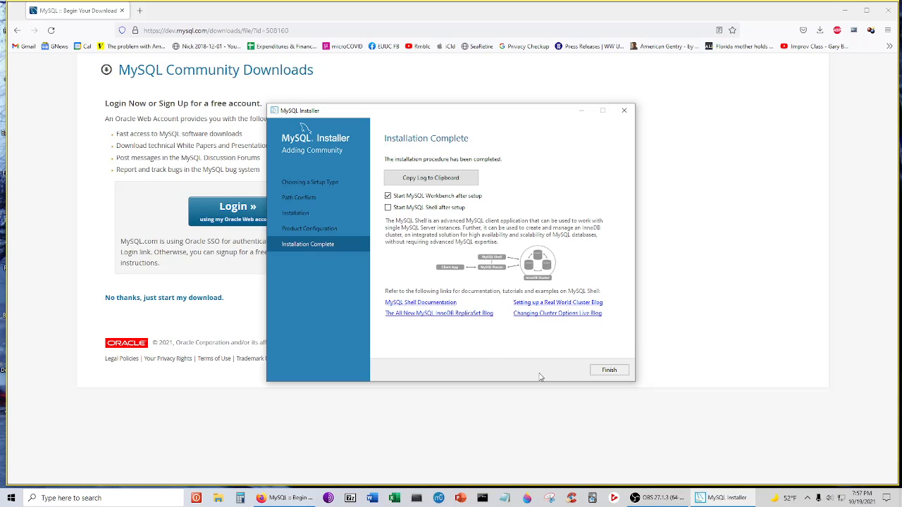
click(610, 371)
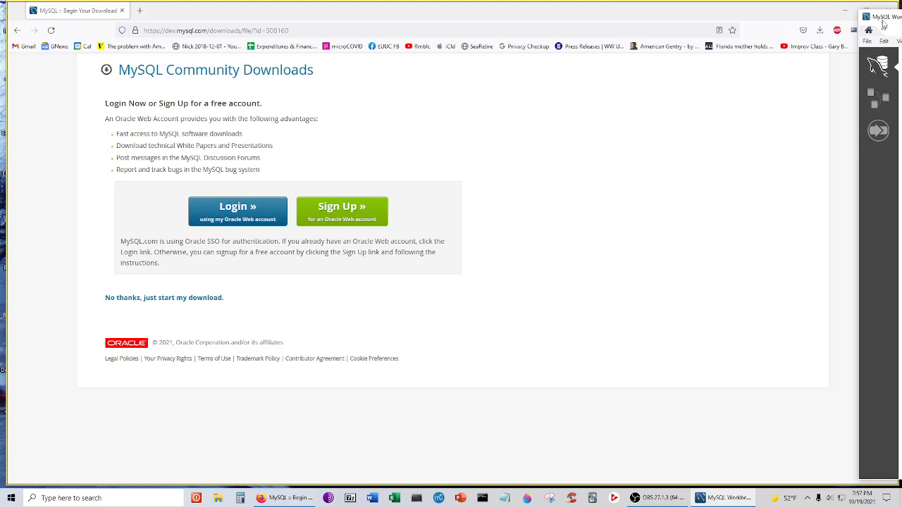
- Move the Workbench window fully on screen and make its welcome screen active
drag(874, 17, 33, 14)
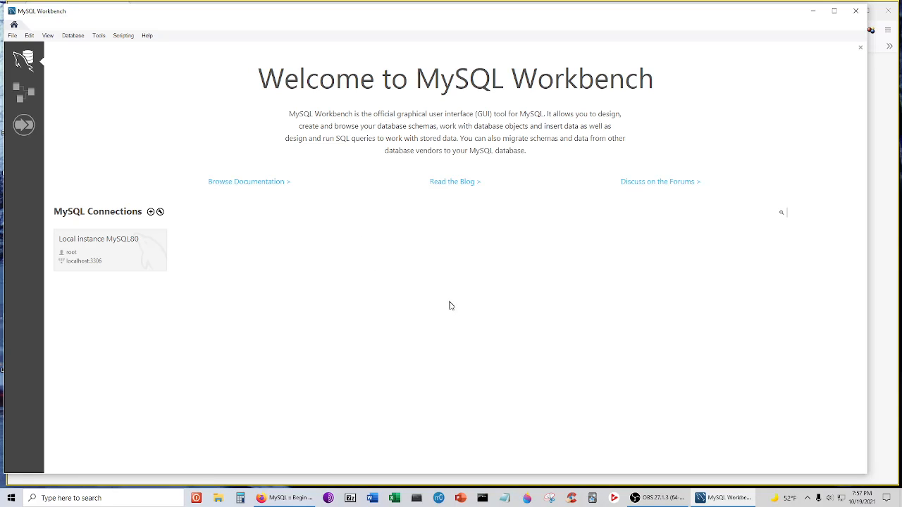
right_click(723, 501)
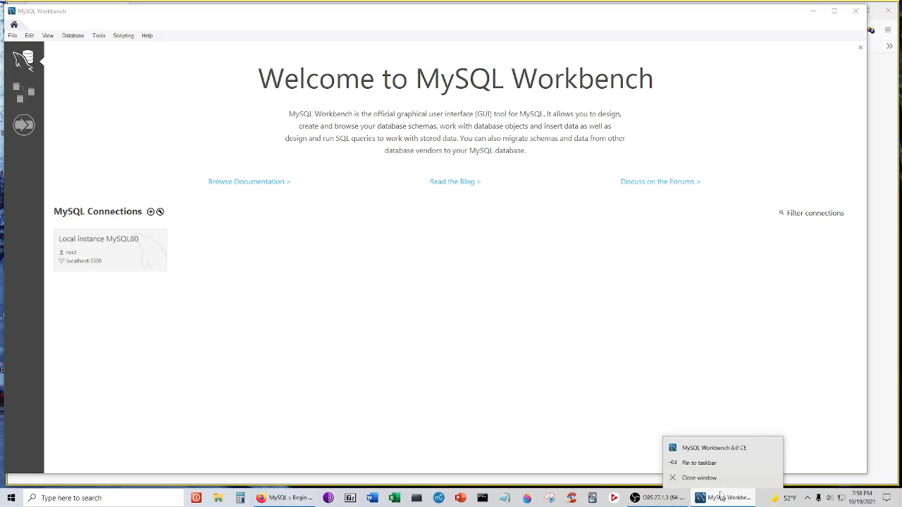
click(718, 463)
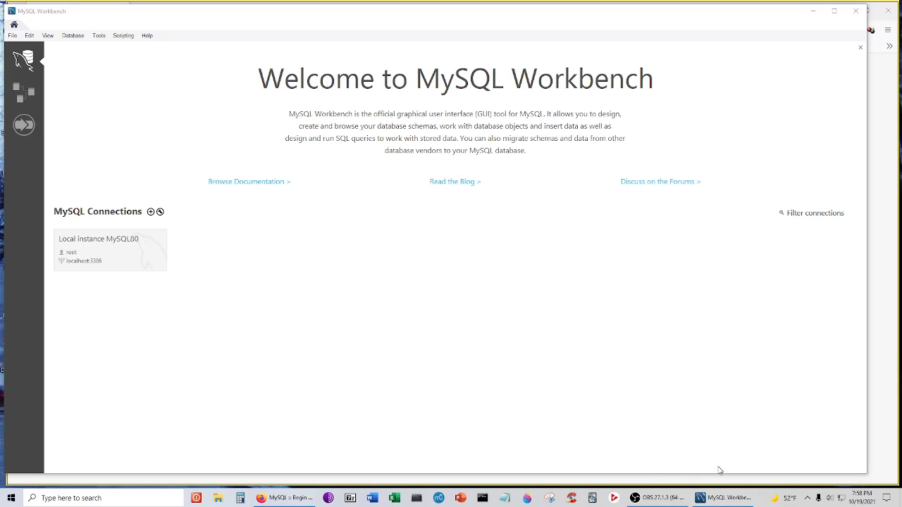
click(329, 244)
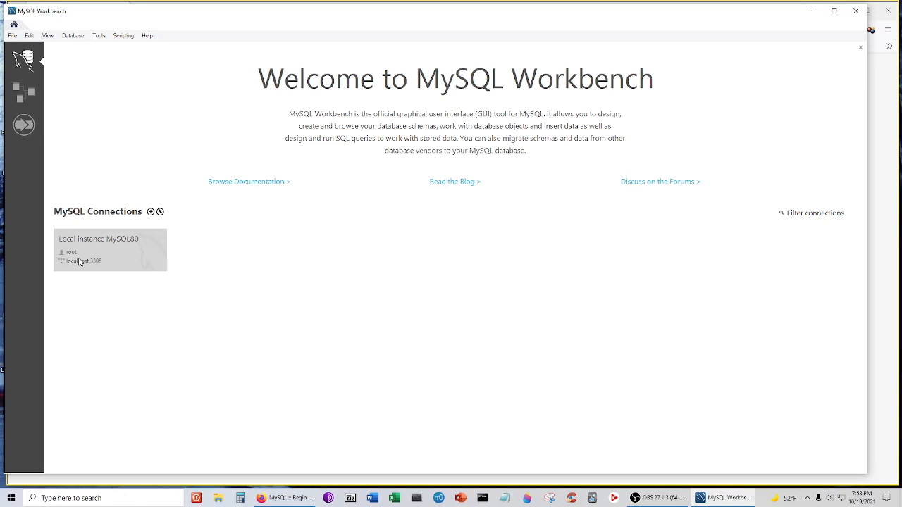
- Connect to Local instance MySQL80 as root by entering the password
click(103, 256)
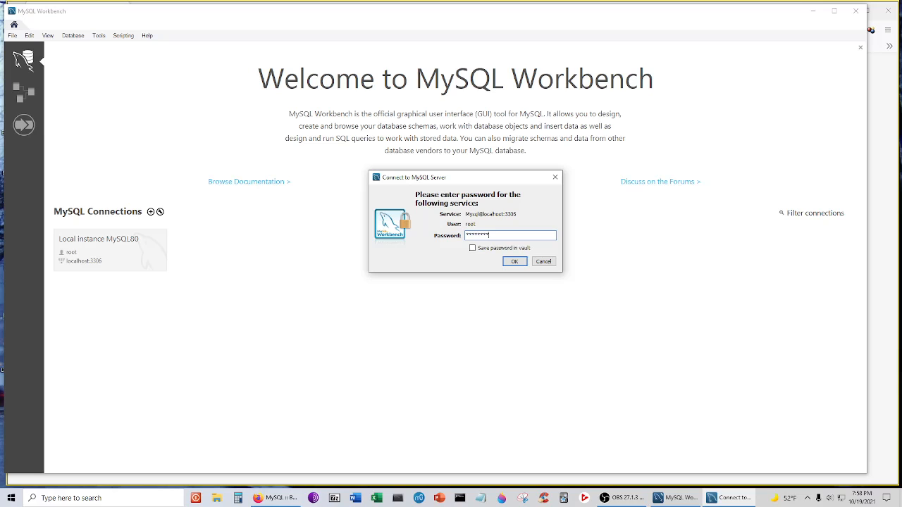
click(514, 261)
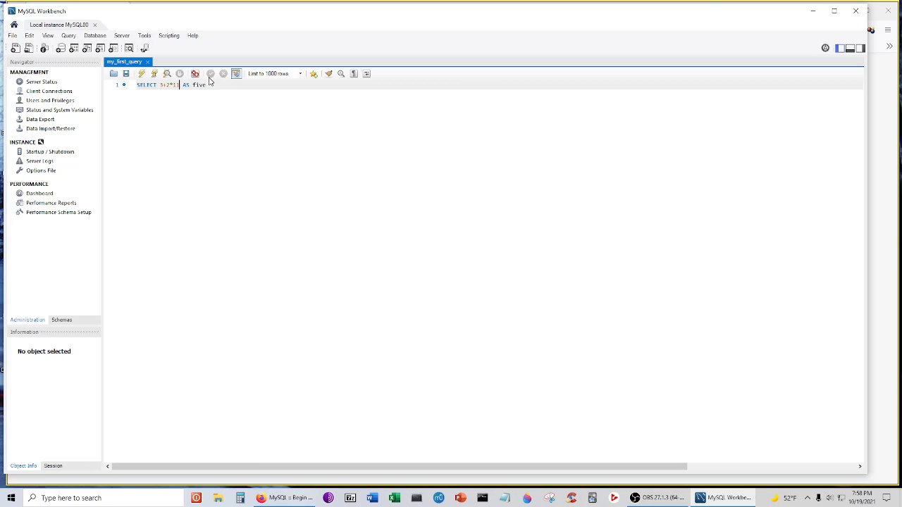
- Delete the SELECT 3+2*11 AS five line, then toggle the SQL Additions, Output and Navigator panels
drag(213, 86, 133, 84)
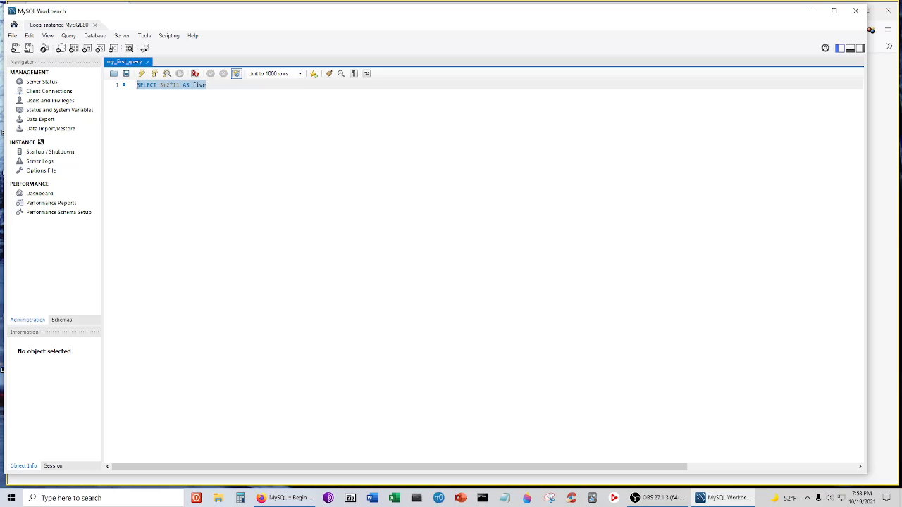
key(Delete)
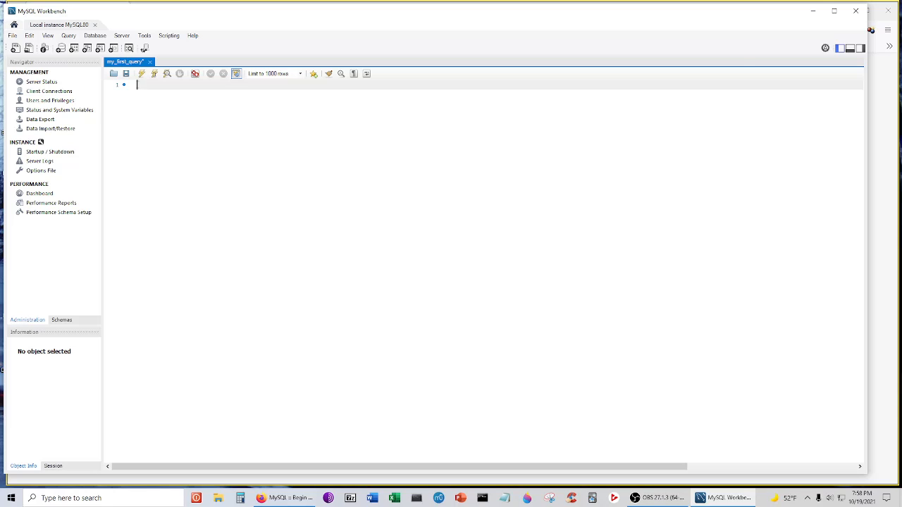
click(860, 48)
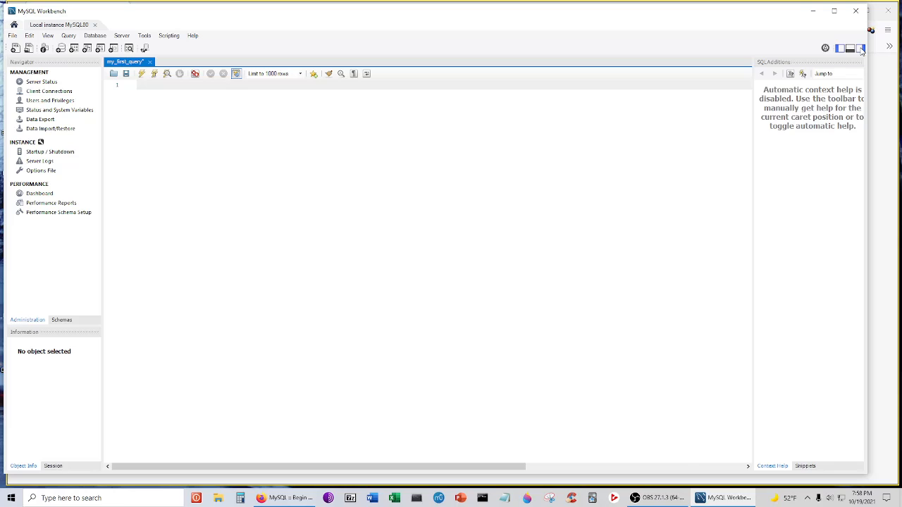
click(860, 48)
click(850, 49)
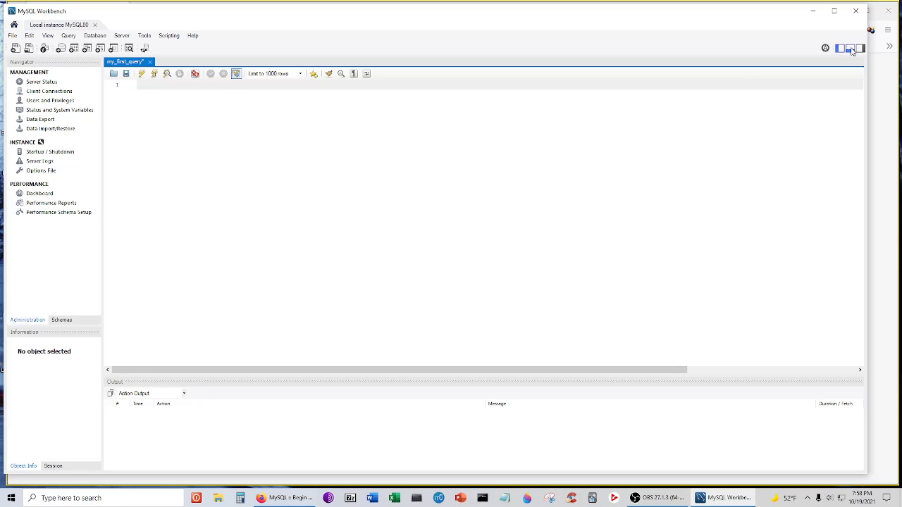
click(850, 49)
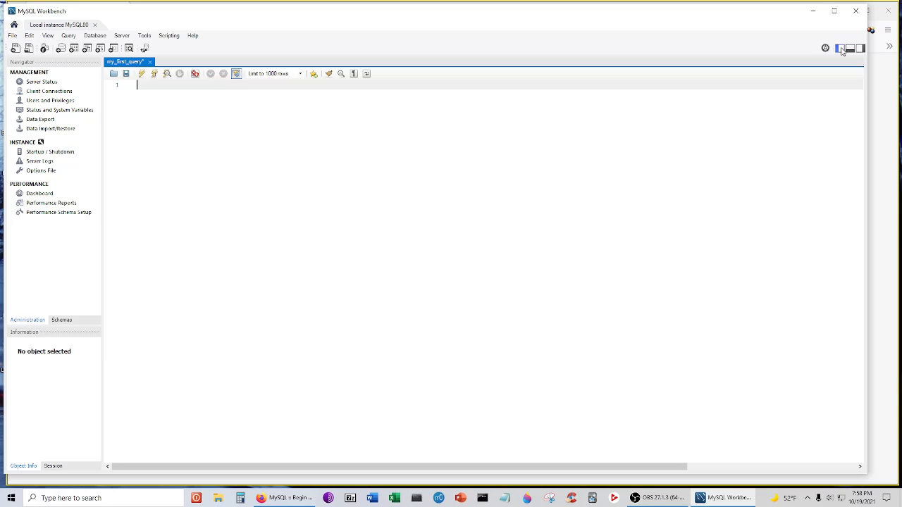
click(841, 48)
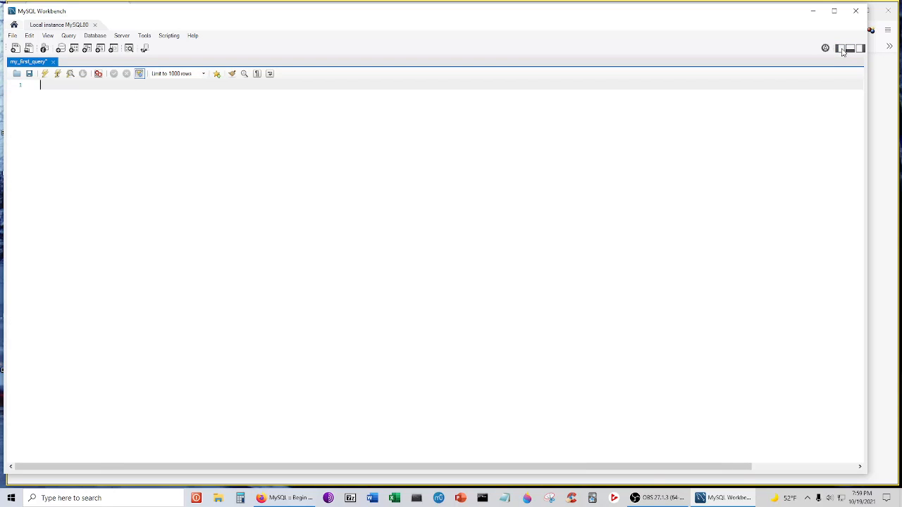
click(840, 49)
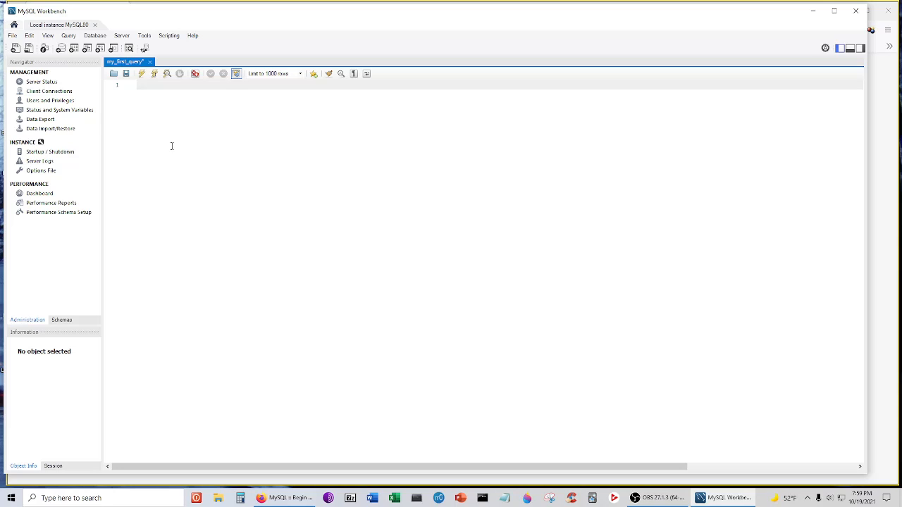
- Run SELECT 5*7/2, then edit it to SELECT 2*3/6 and run it, giving 1.0000
text(SELECT)
text(S*)
text(7/2)
key(ctrl+Return)
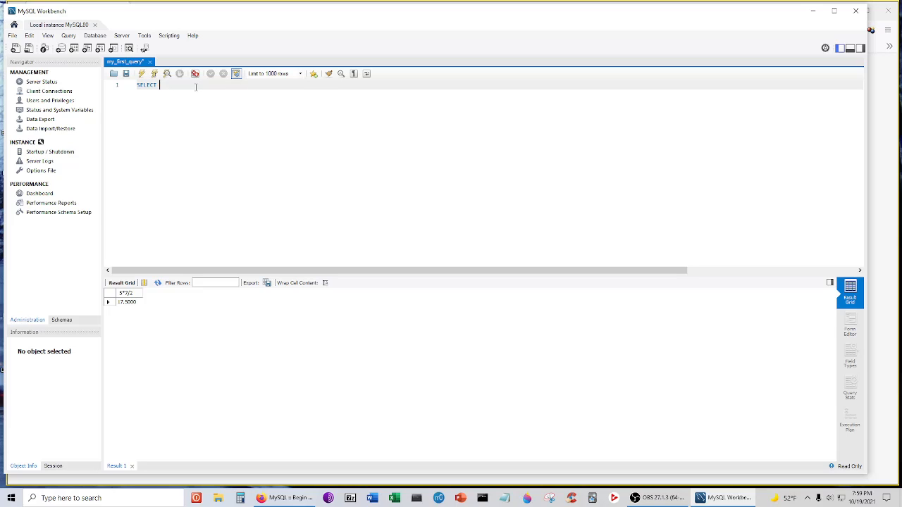
text(*)
key(ctrl+Return)
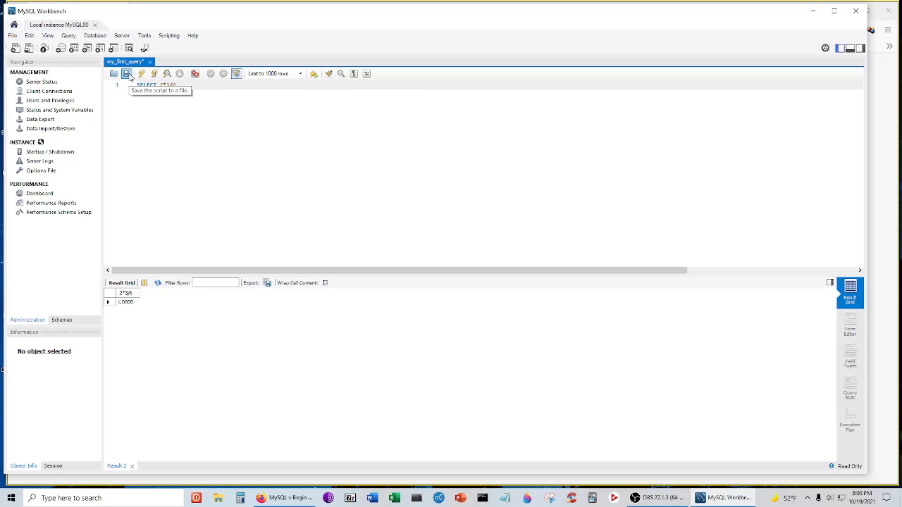
- Save the my_first_query script holding SELECT 2*3/6
click(127, 74)
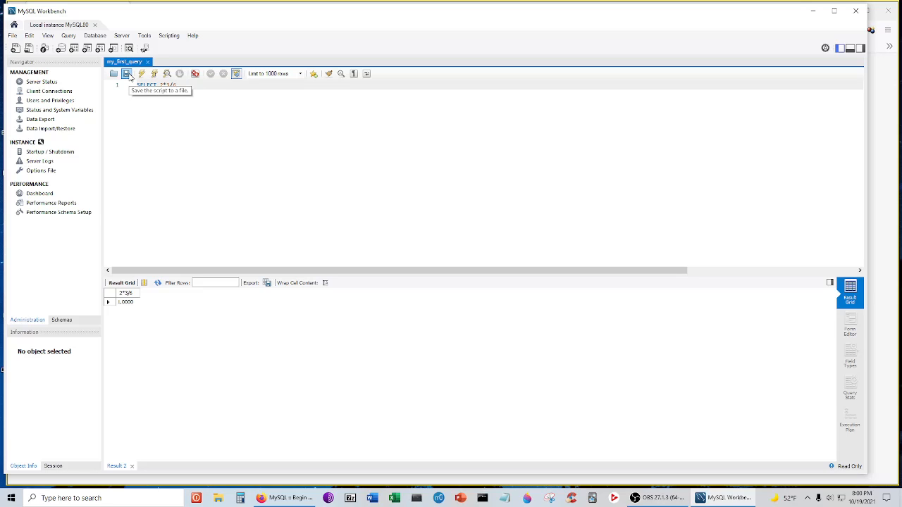
click(128, 77)
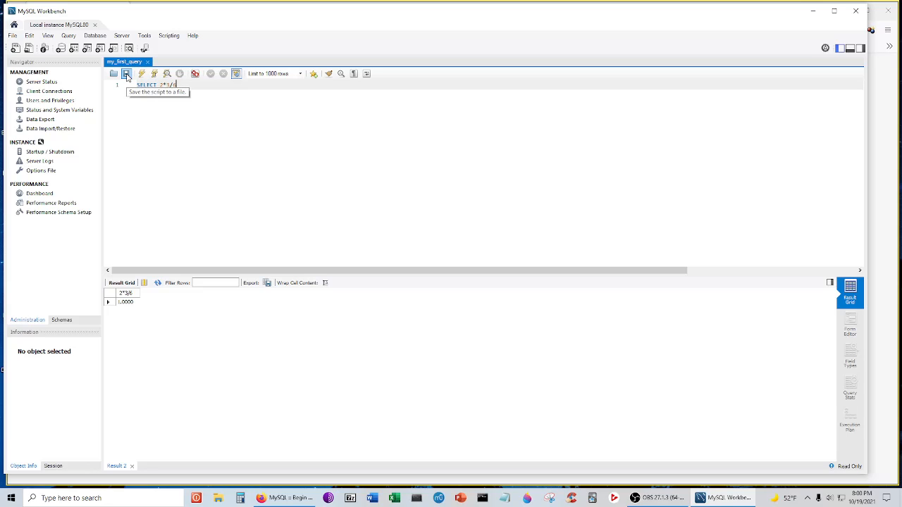
click(128, 65)
right_click(128, 64)
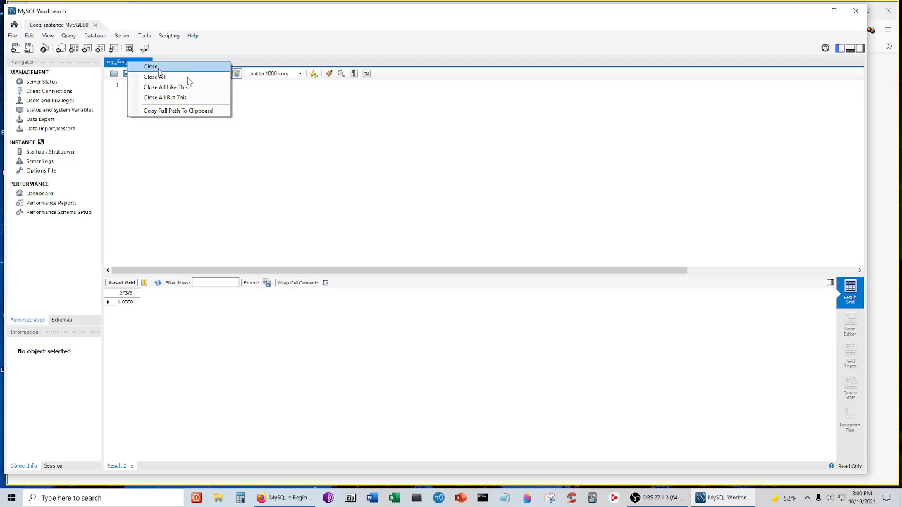
click(305, 120)
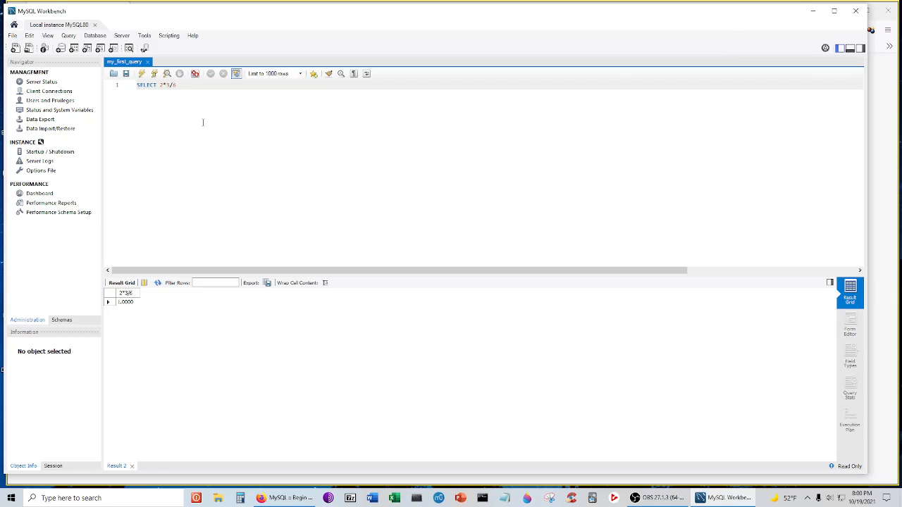
click(13, 35)
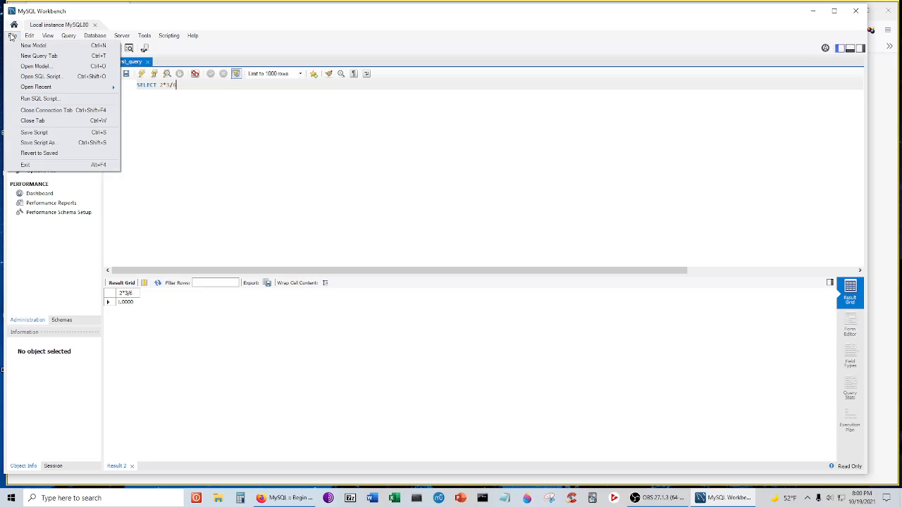
- Create a new query tab containing '-- comment here' and save it as test SQL 2
click(49, 57)
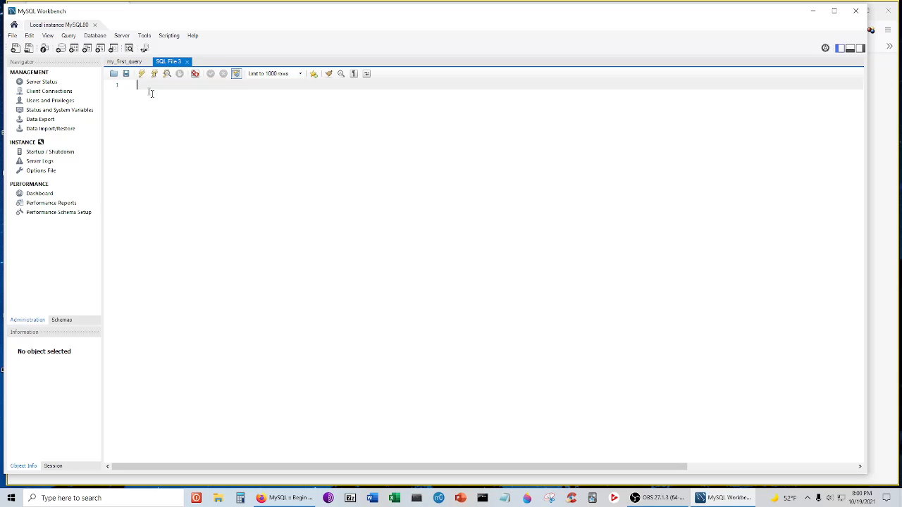
text(-- comment here)
click(128, 77)
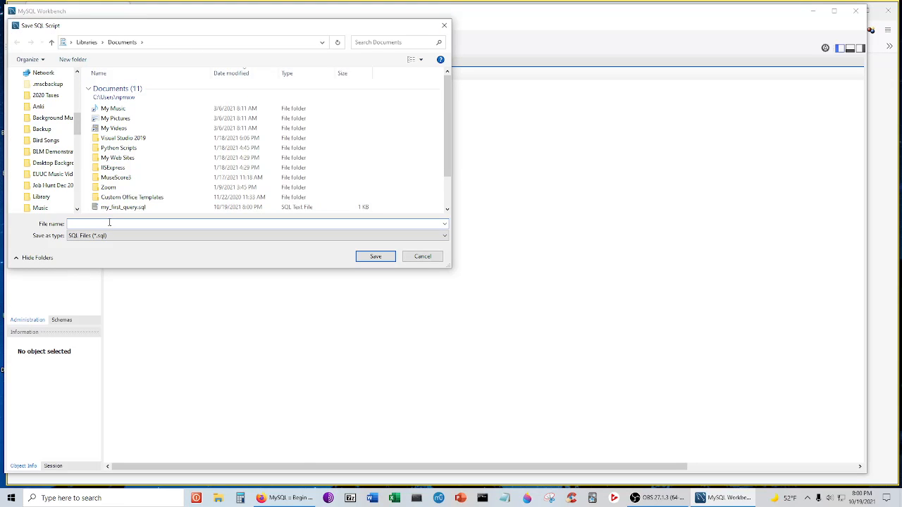
text(test SQL 2)
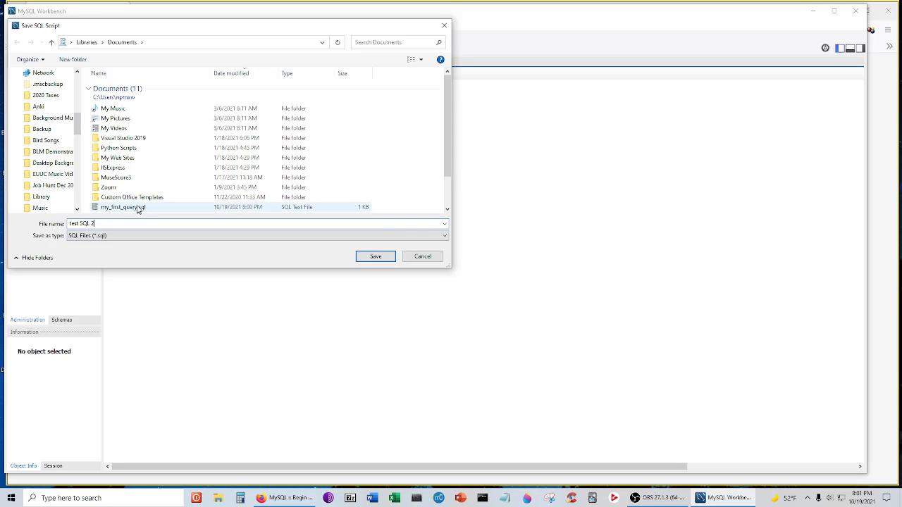
click(378, 258)
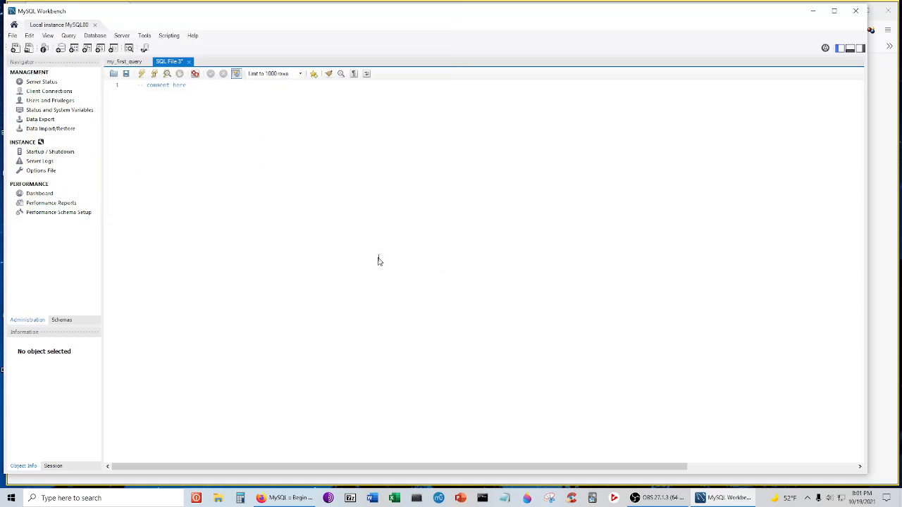
- Close and relaunch Workbench, then reconnect to Local instance MySQL80 with the password
click(856, 12)
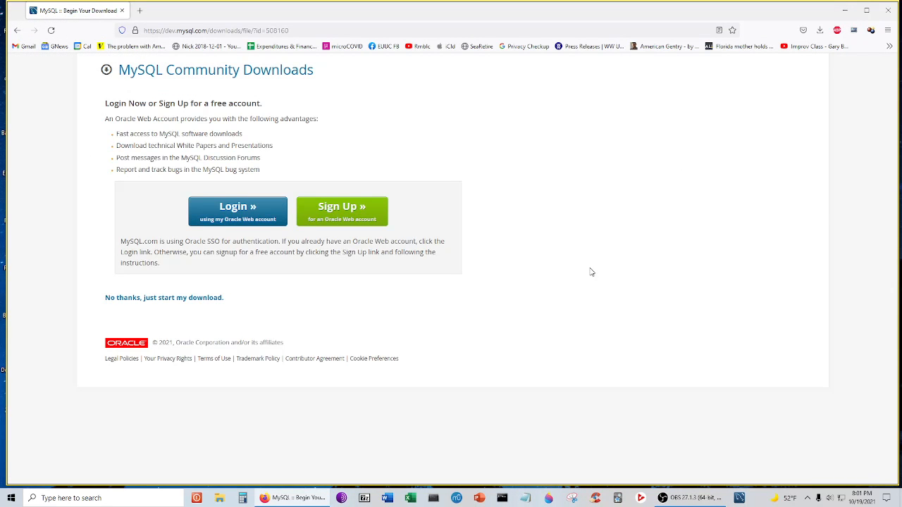
click(741, 499)
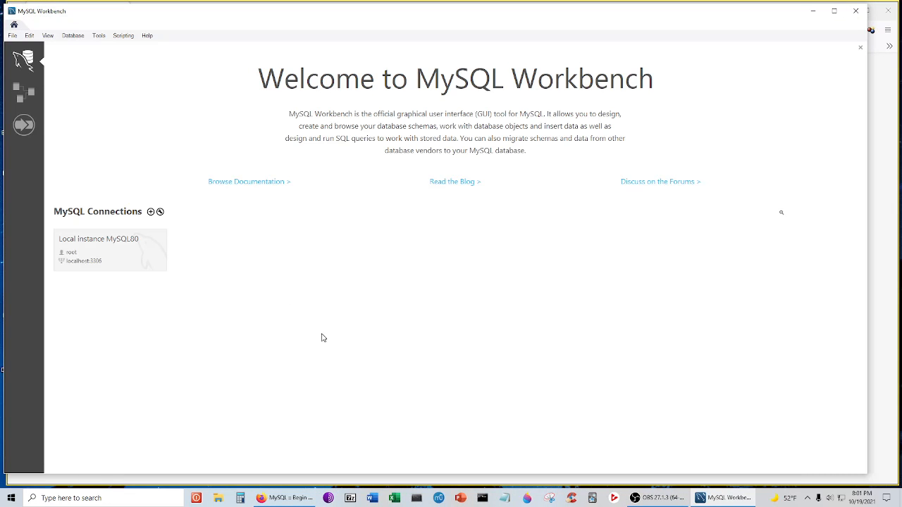
click(125, 246)
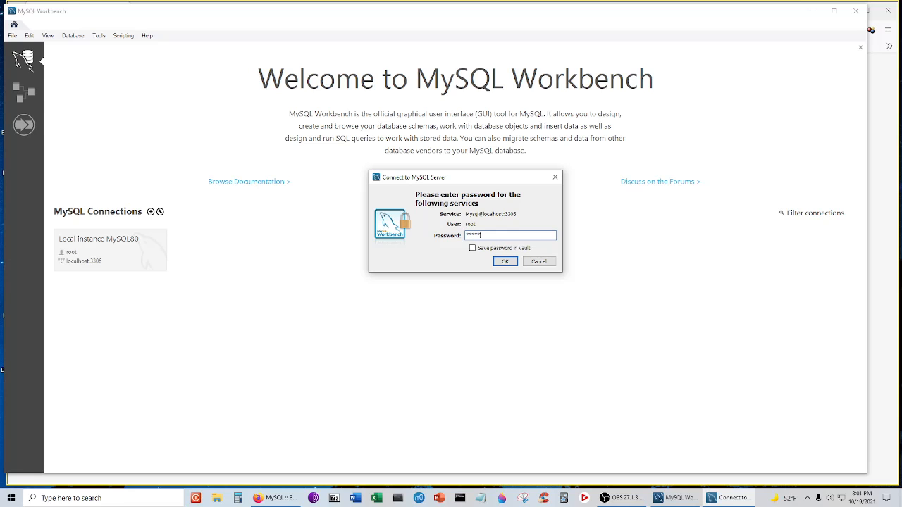
key(Return)
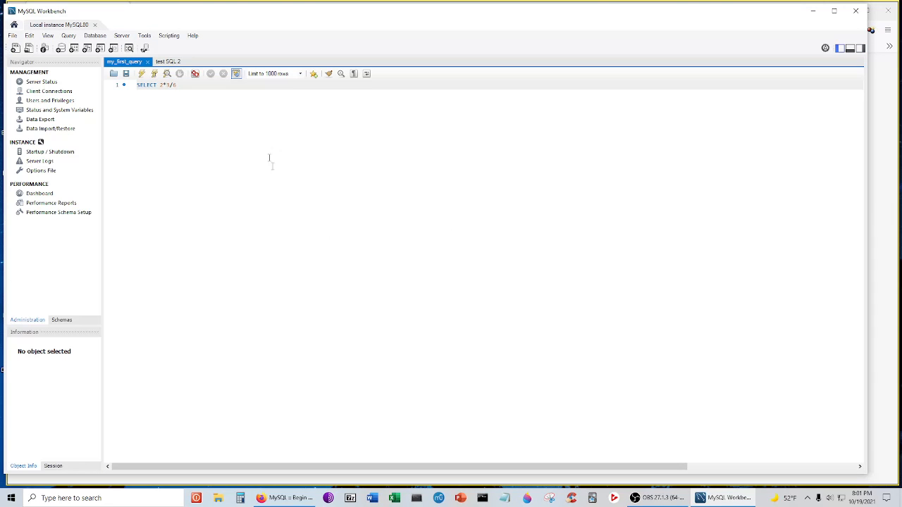
- Close the test SQL 2 and my_first_query editor tabs
click(172, 64)
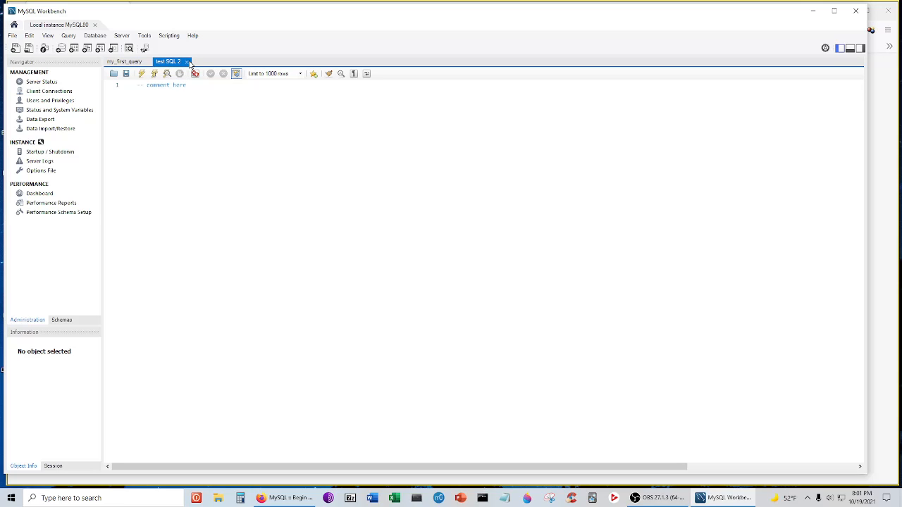
click(188, 63)
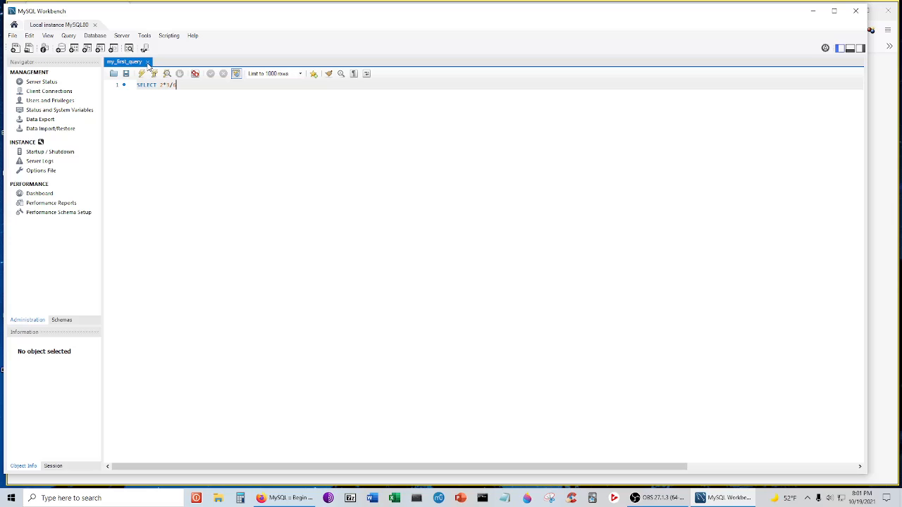
click(148, 63)
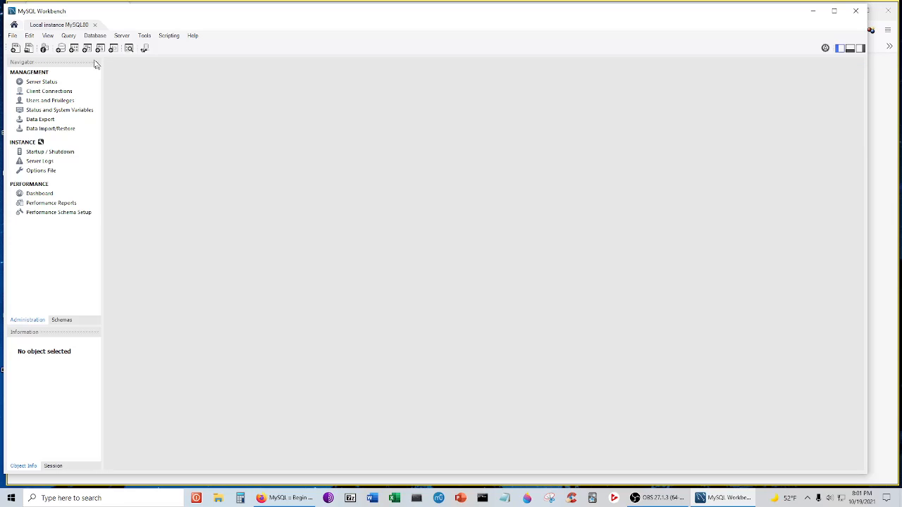
- Open the saved test SQL 2.sql script from Documents via File > Open SQL Script
click(13, 35)
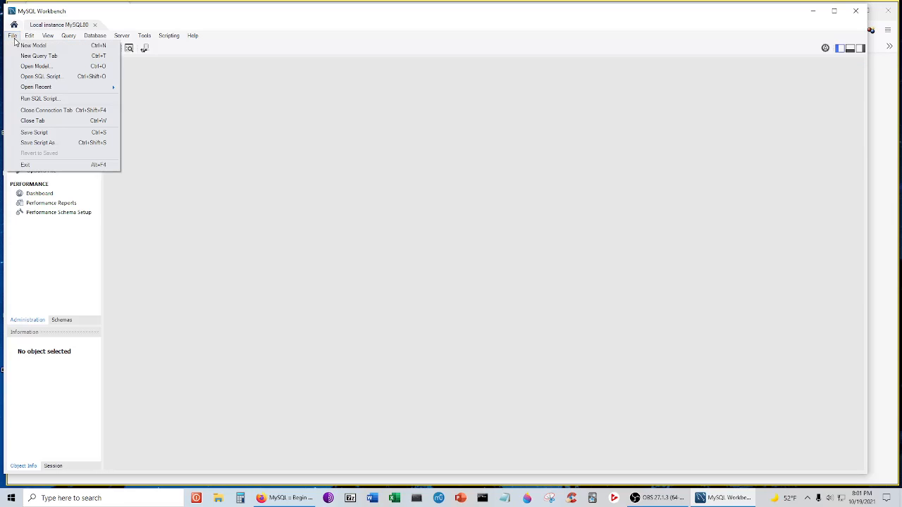
click(54, 76)
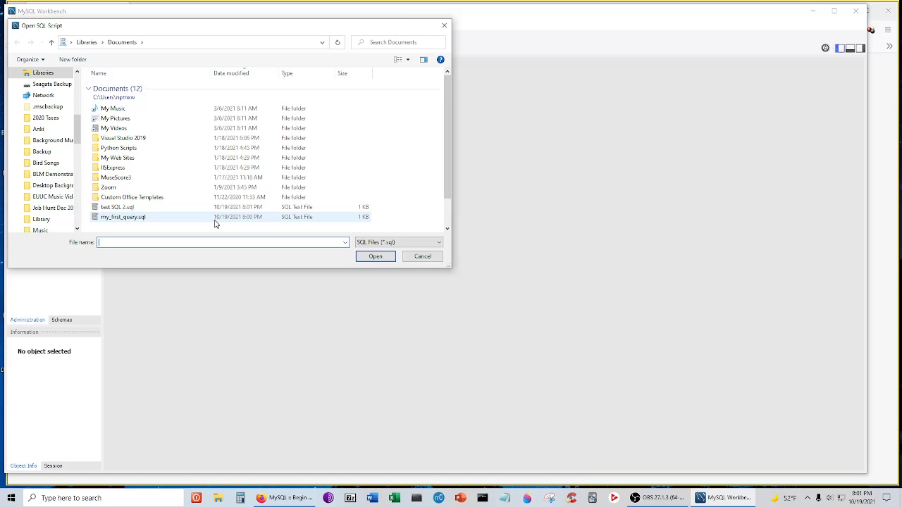
click(132, 207)
click(378, 260)
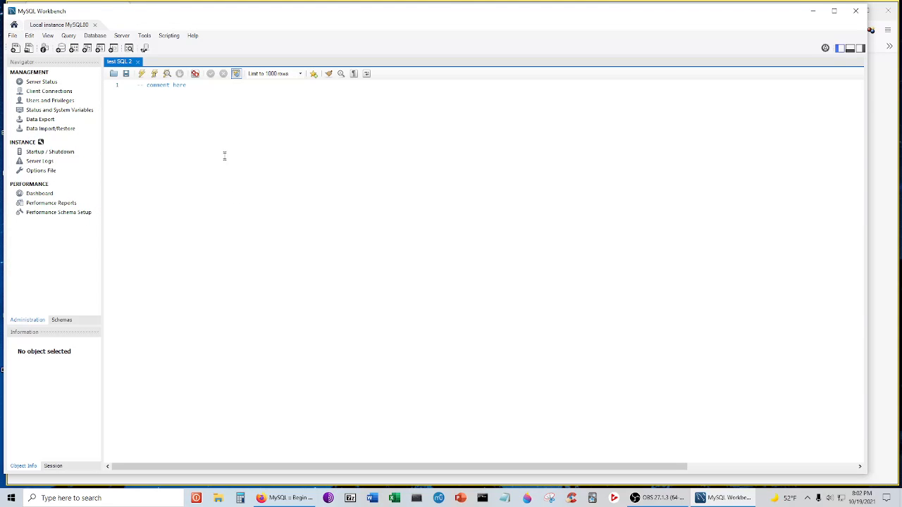
- Exit MySQL Workbench from the script editor, returning to the MySQL Community Downloads page
click(224, 136)
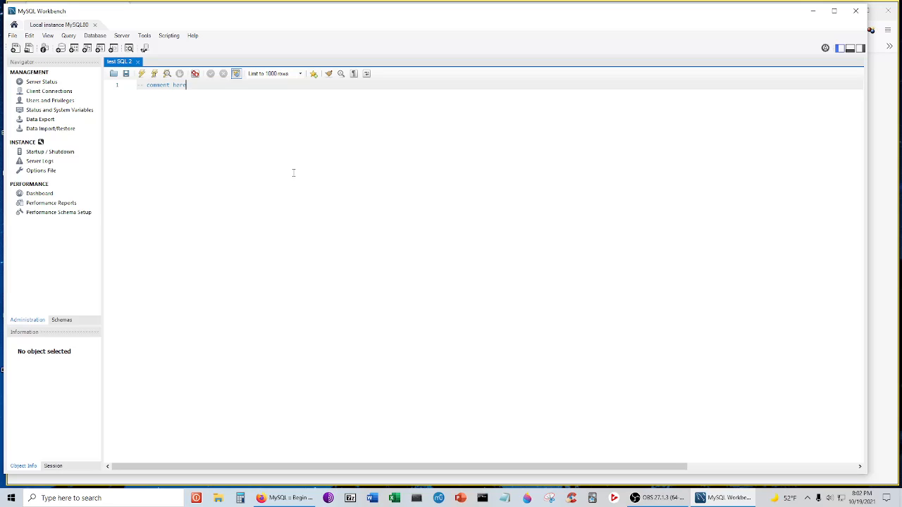
click(856, 11)
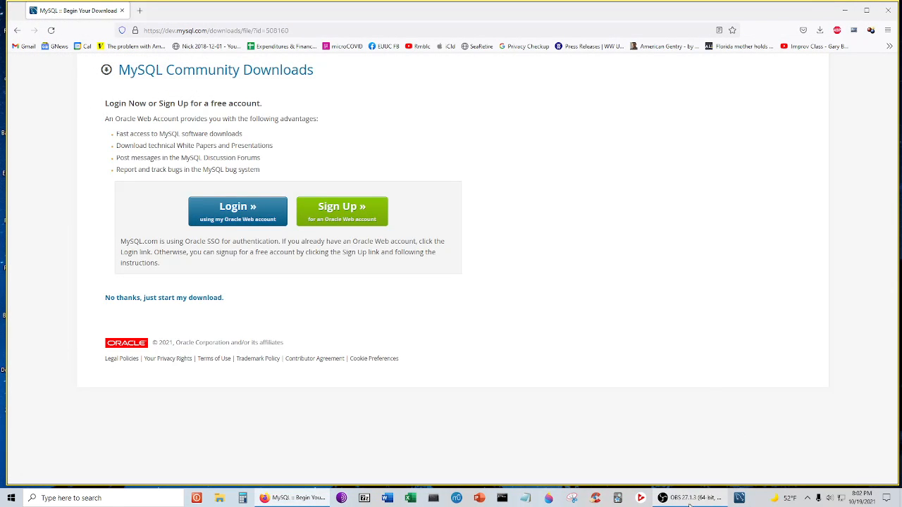